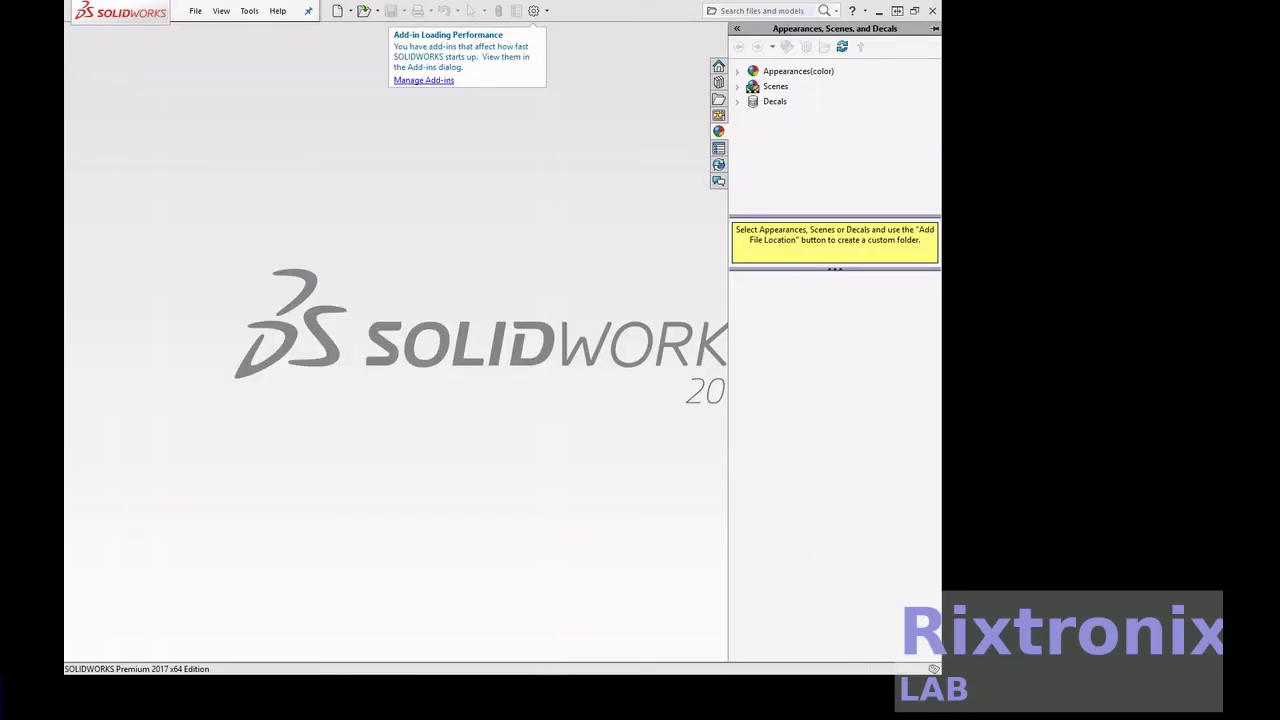
Create a new blank part document, Part1, and select its Front Plane.
left_click(198, 10)
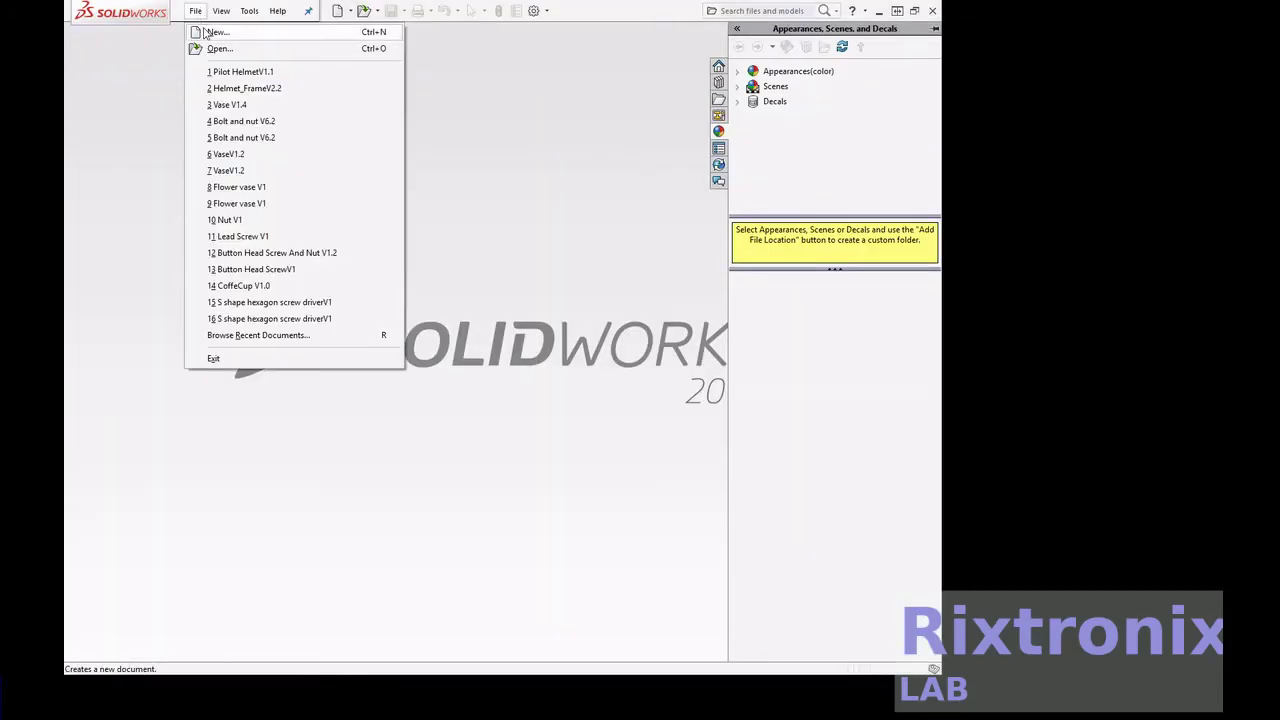
left_click(225, 33)
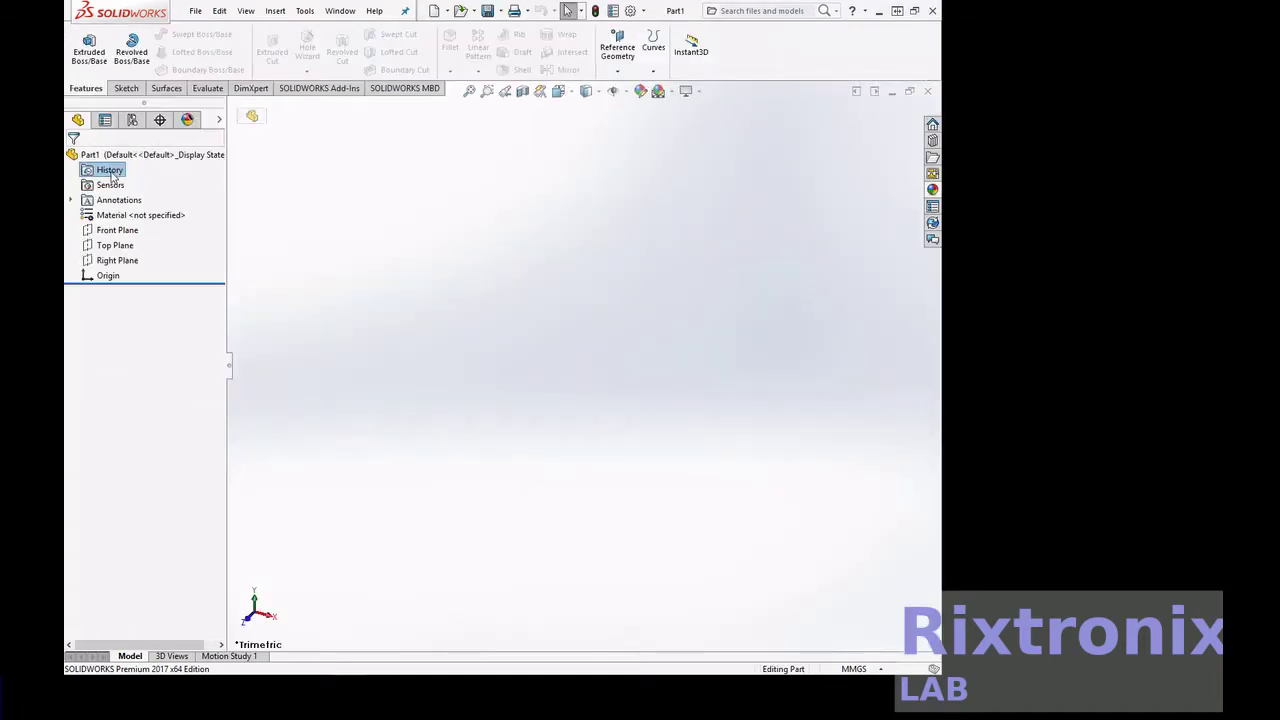
left_click(113, 233)
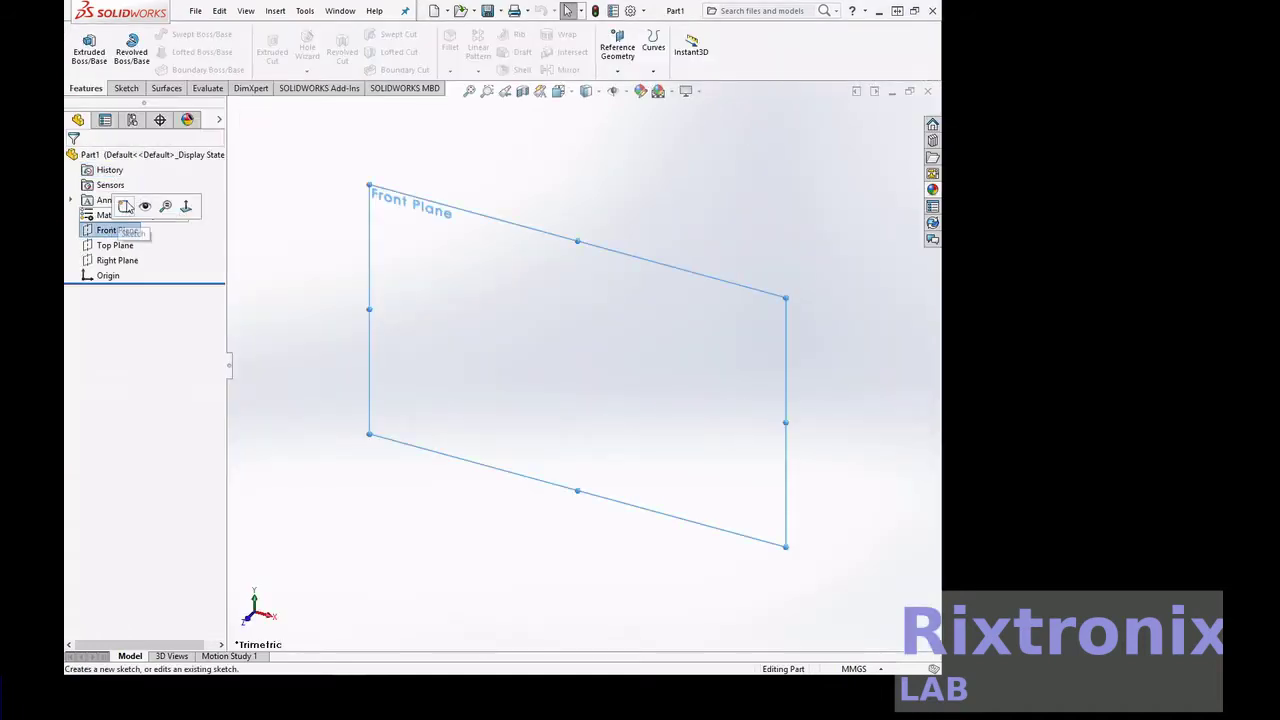
Sketch an origin-centred circle of radius about 25.96 on the Front Plane and start Helix/Spiral.
left_click(121, 205)
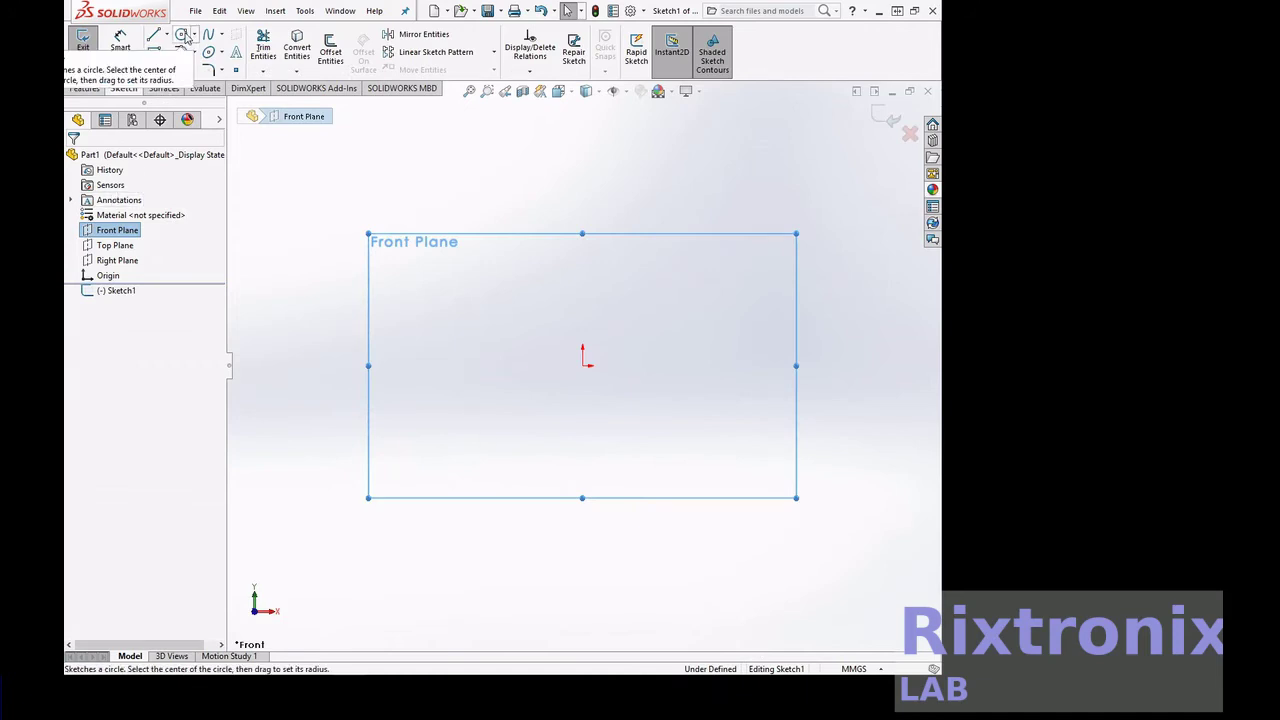
left_click(183, 35)
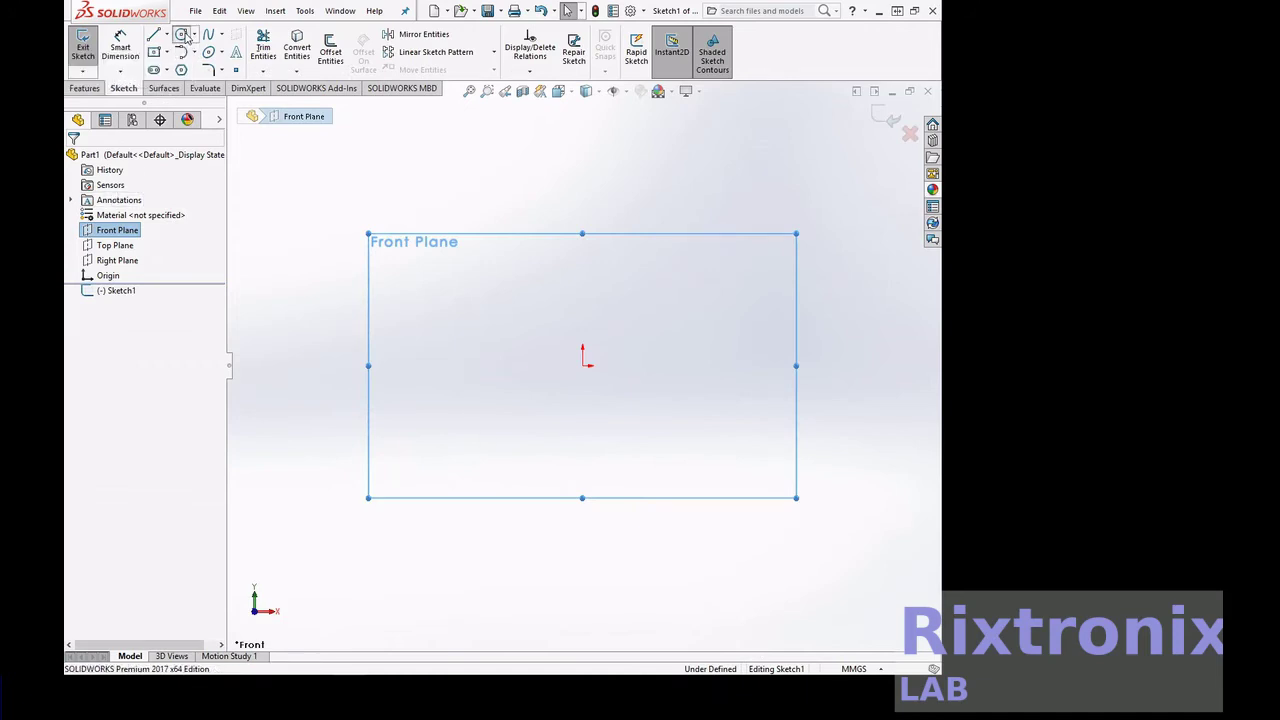
left_click(583, 366)
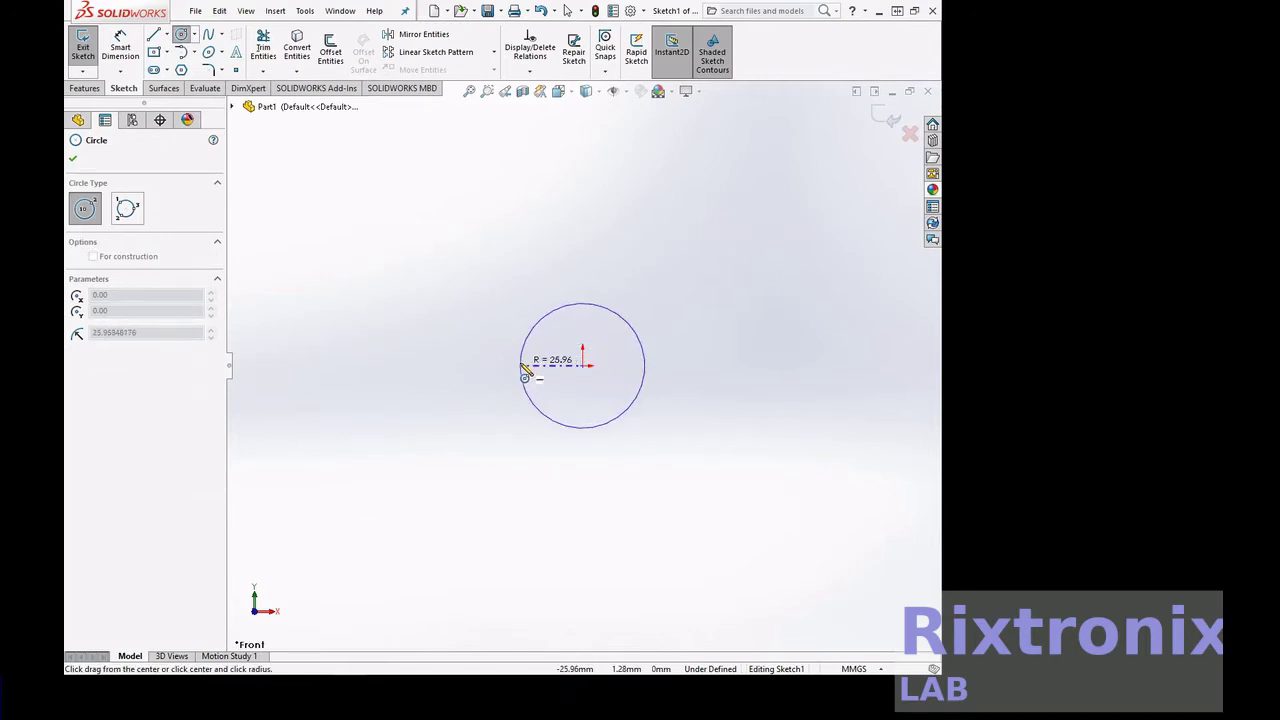
left_click(521, 367)
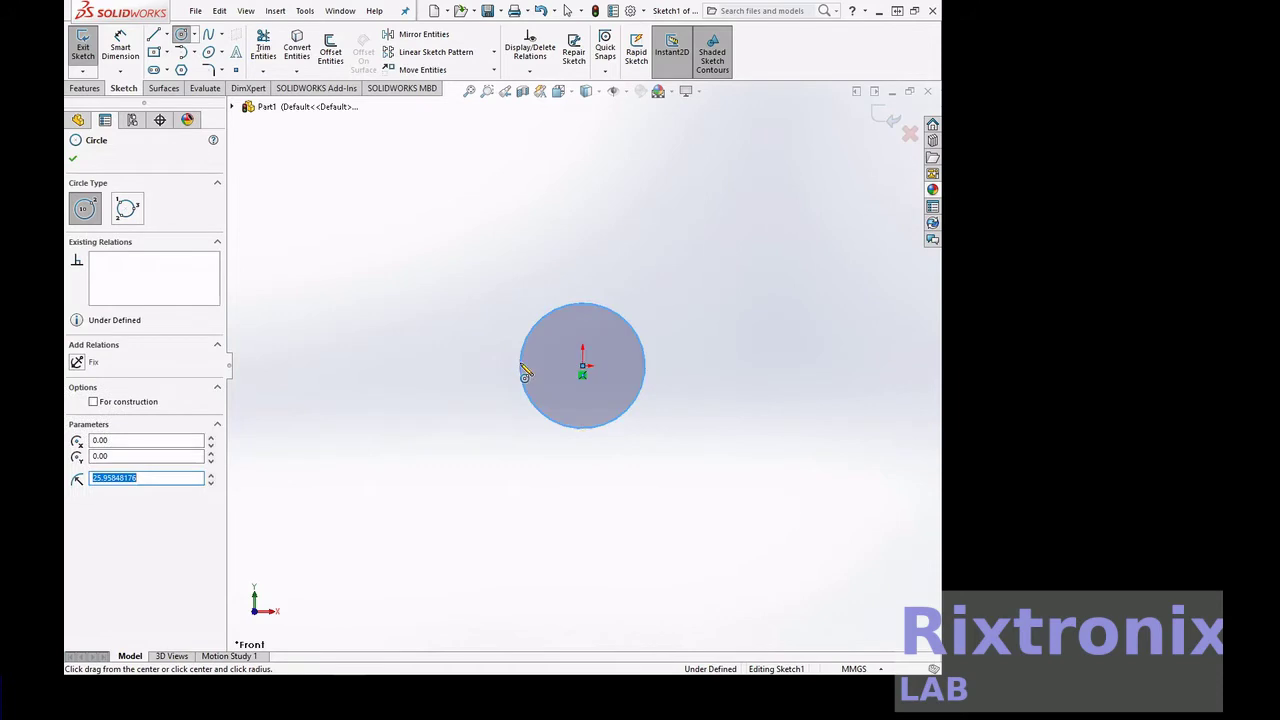
left_click(275, 11)
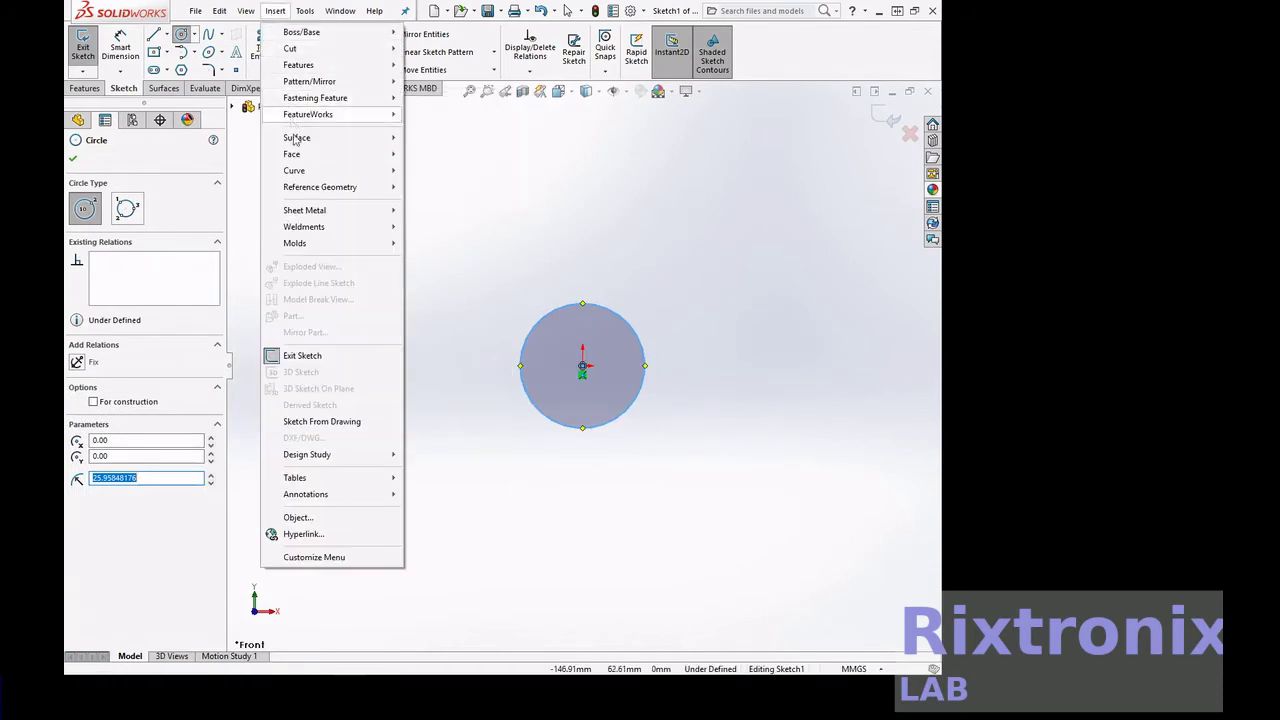
mouse_move(294, 170)
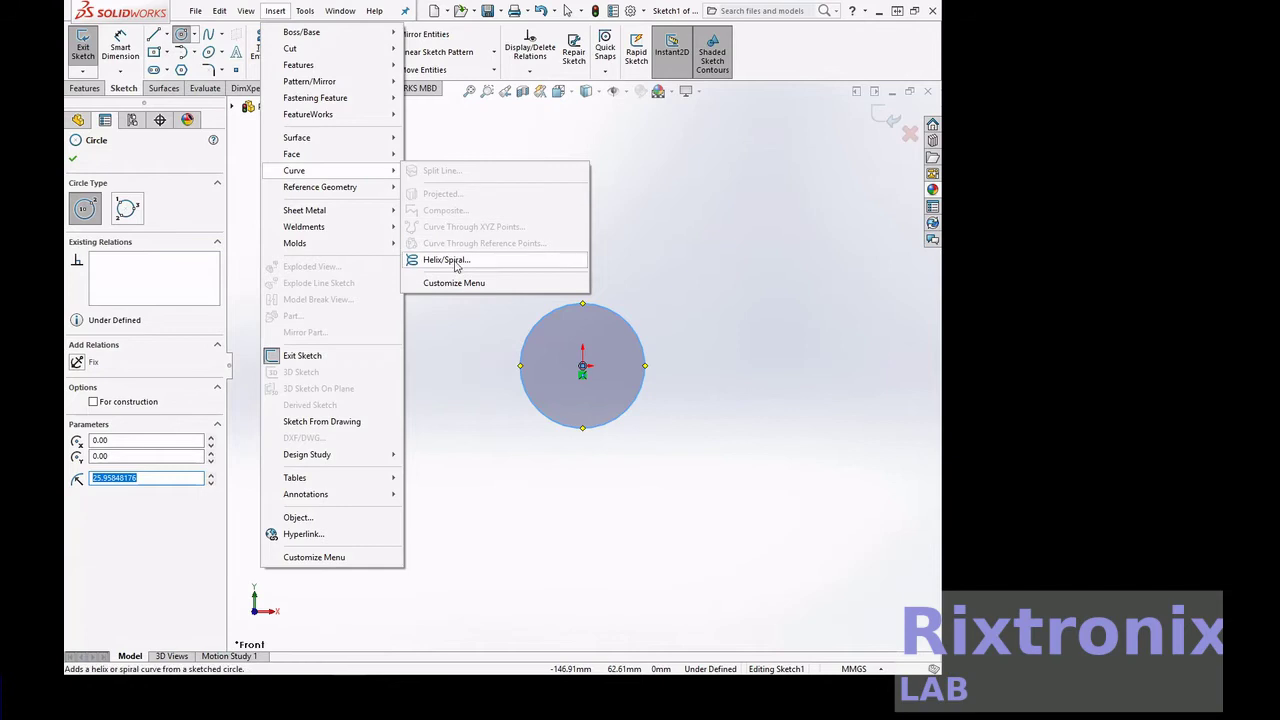
left_click(446, 259)
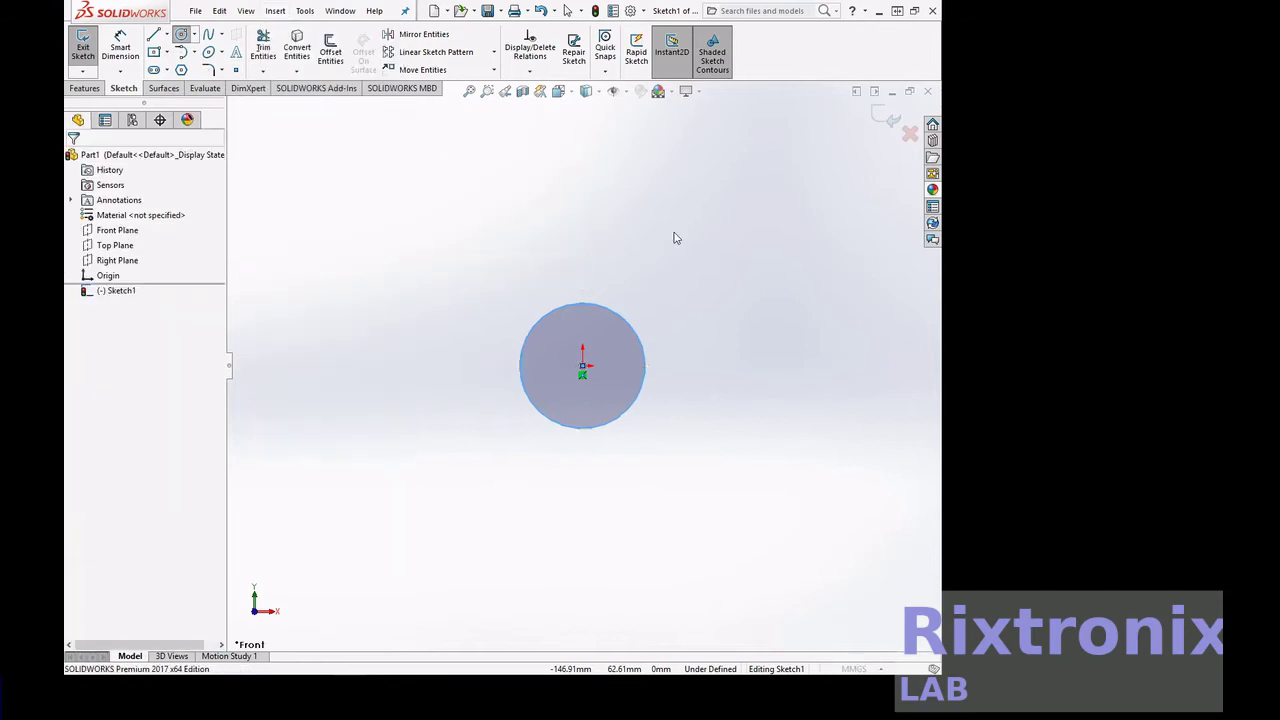
Create Helix/Spiral1 with variable pitch: 15 mm pitch, 10 revolutions, 150 mm height.
left_click(597, 91)
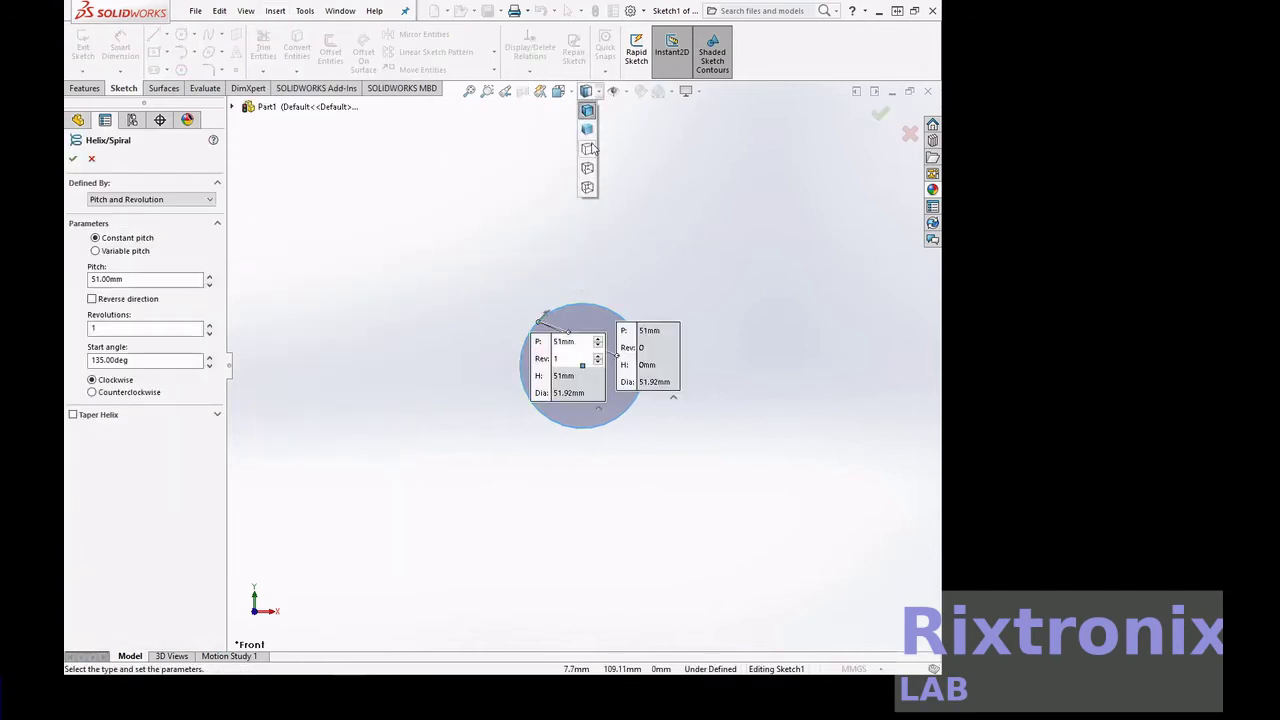
left_click(590, 110)
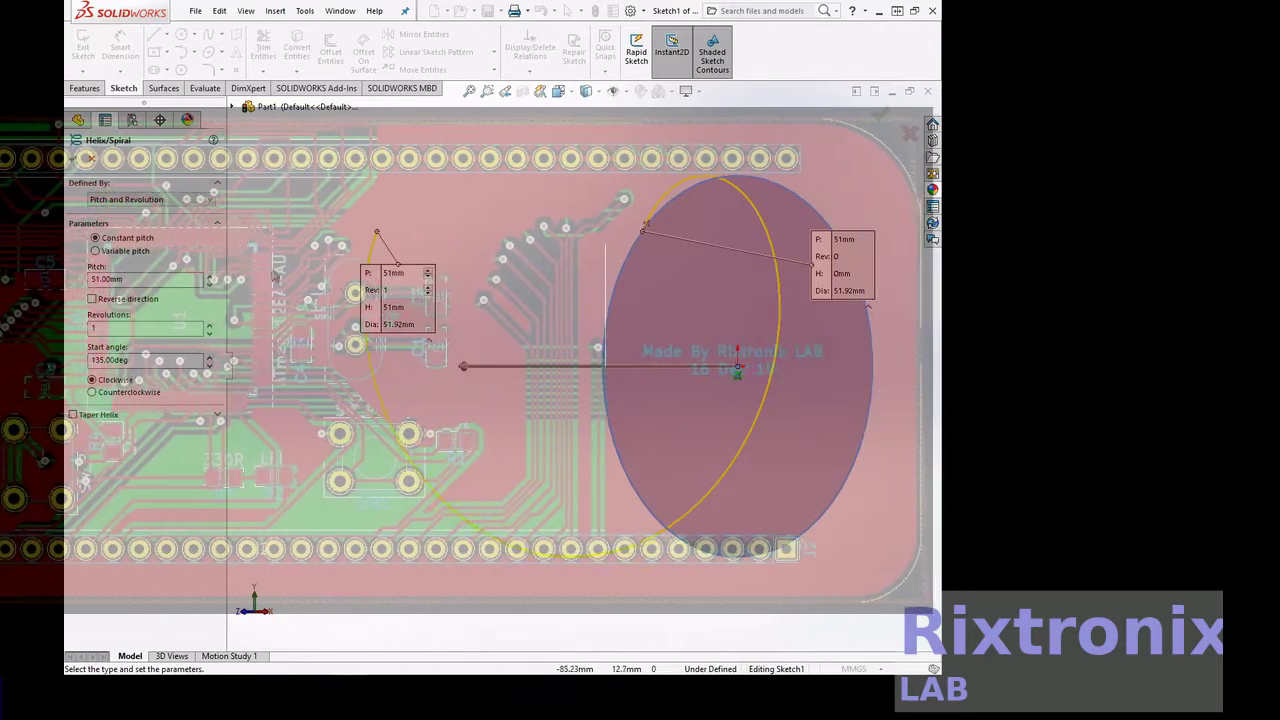
left_click(96, 279)
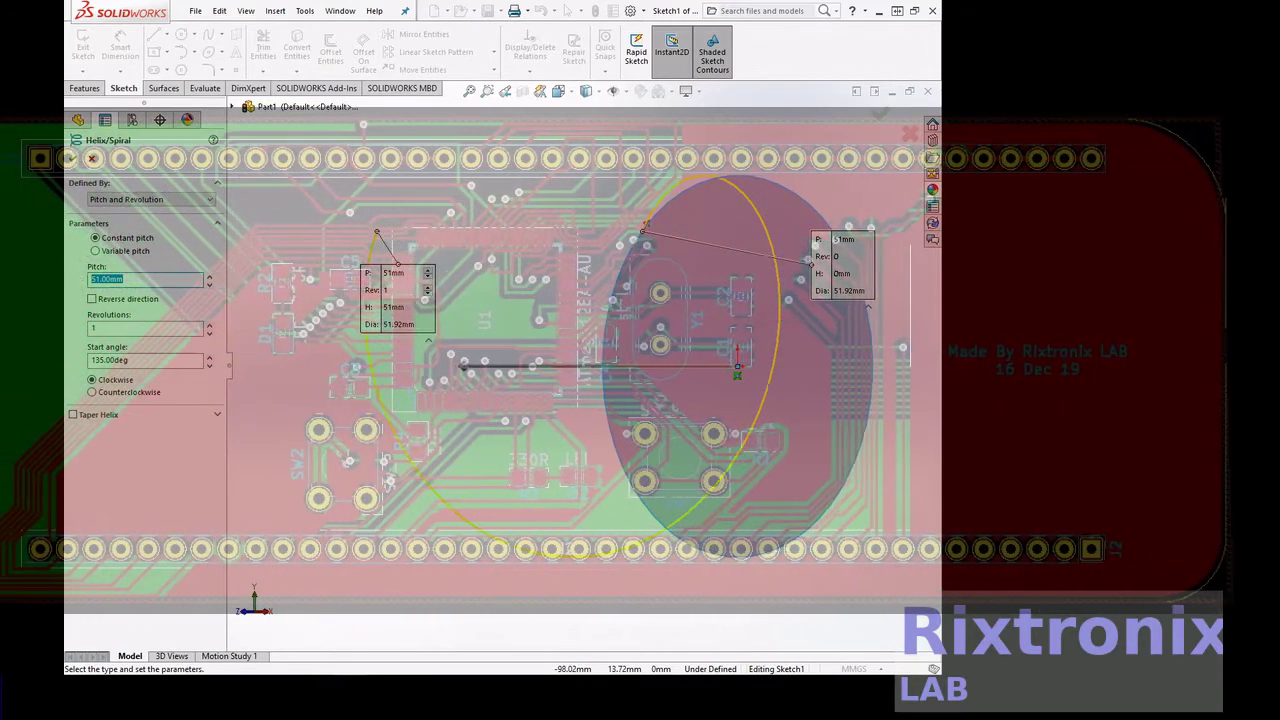
type("2")
left_click(109, 329)
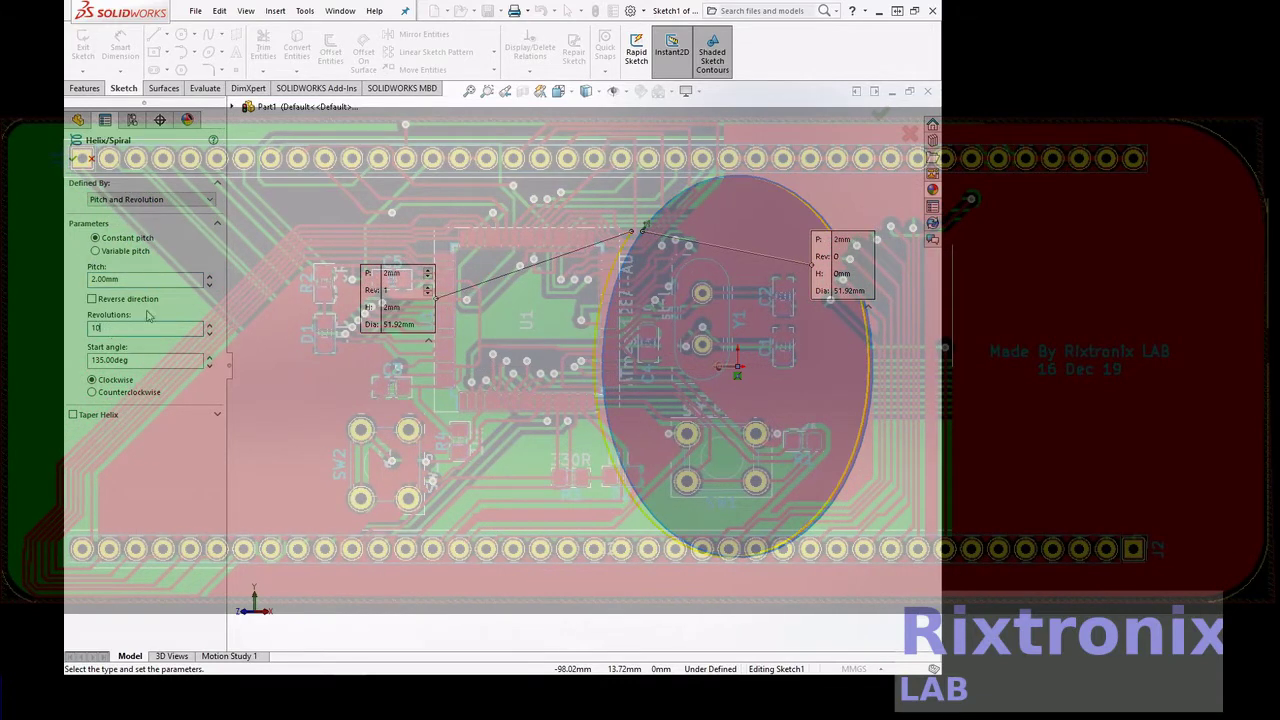
left_click(90, 279)
type("5")
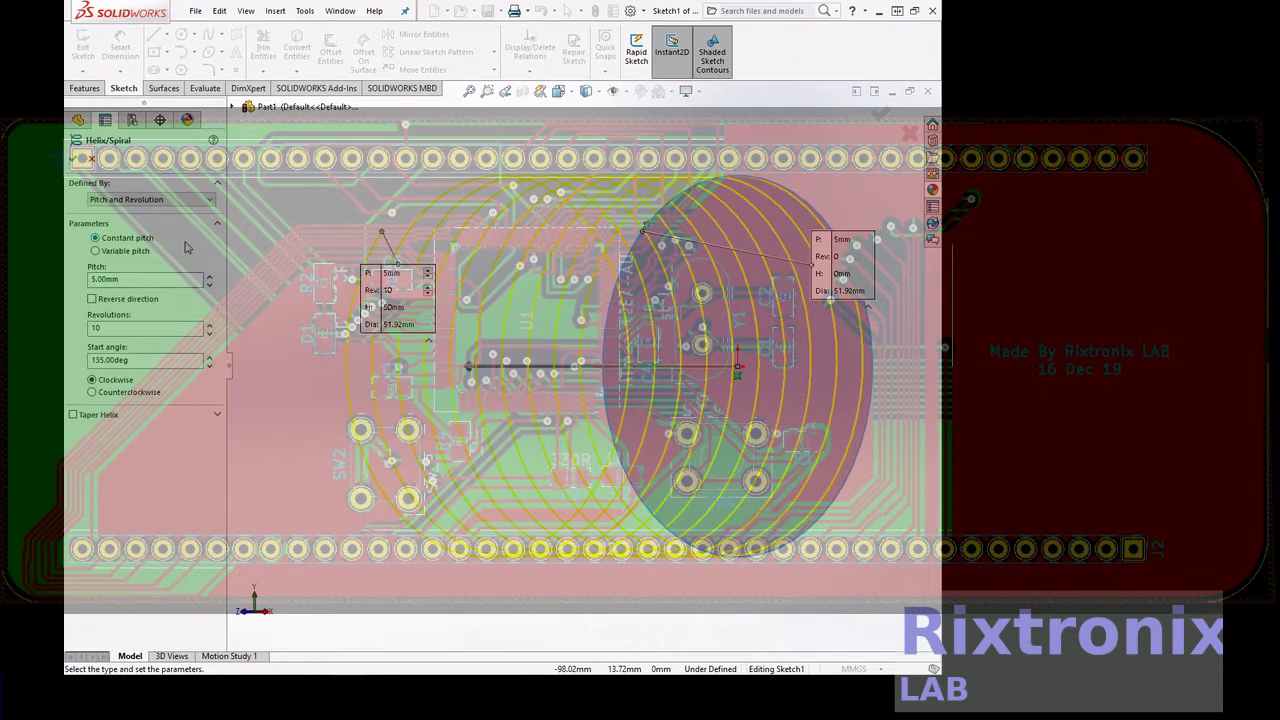
left_click(116, 279)
left_click(128, 251)
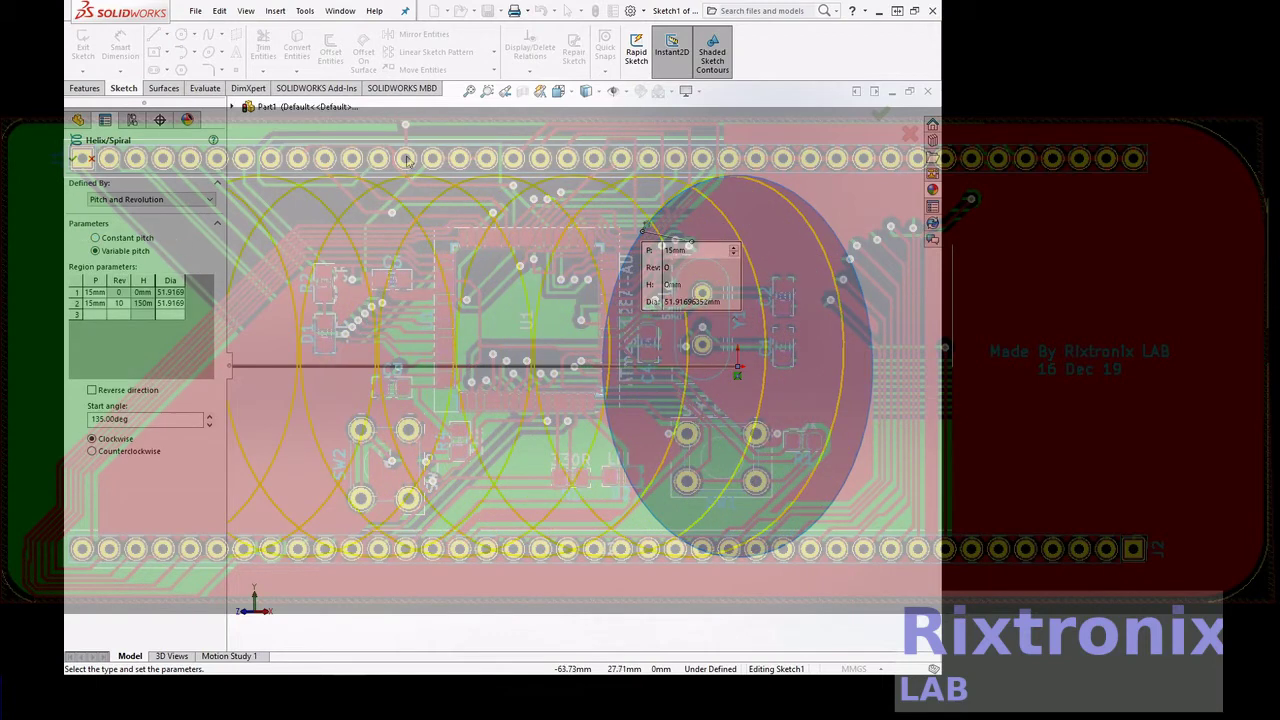
left_click(467, 92)
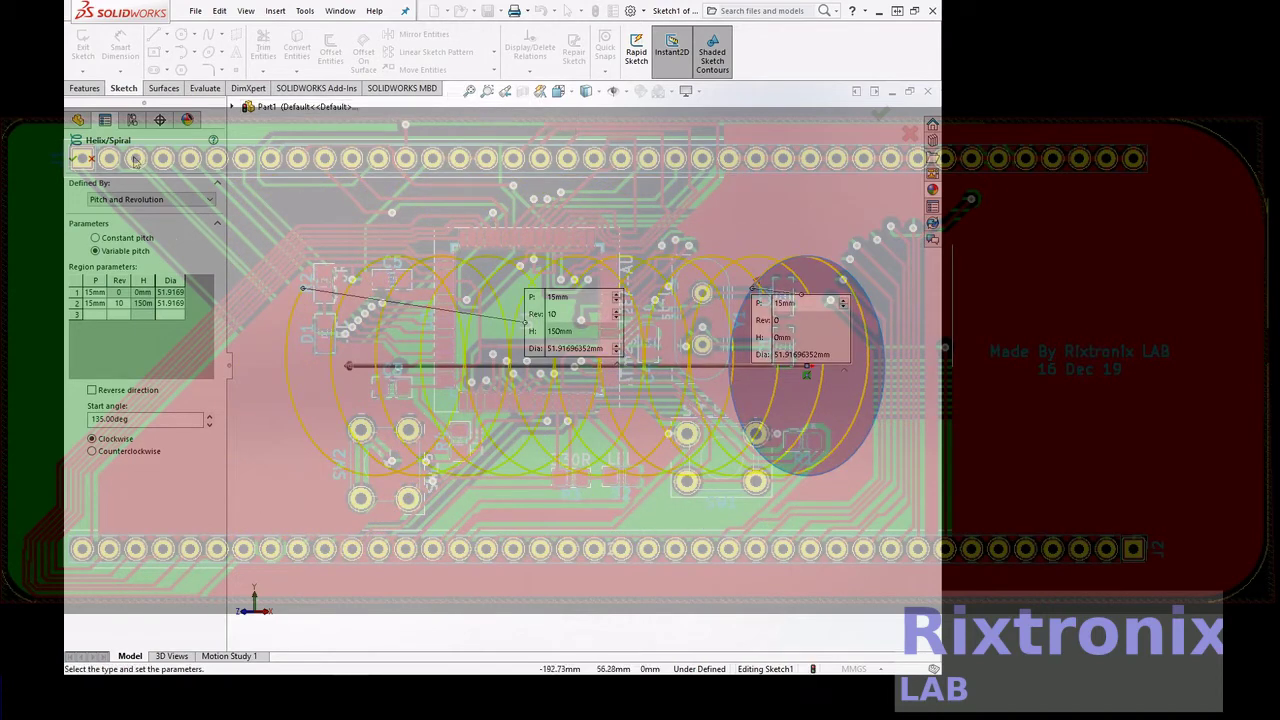
left_click(74, 160)
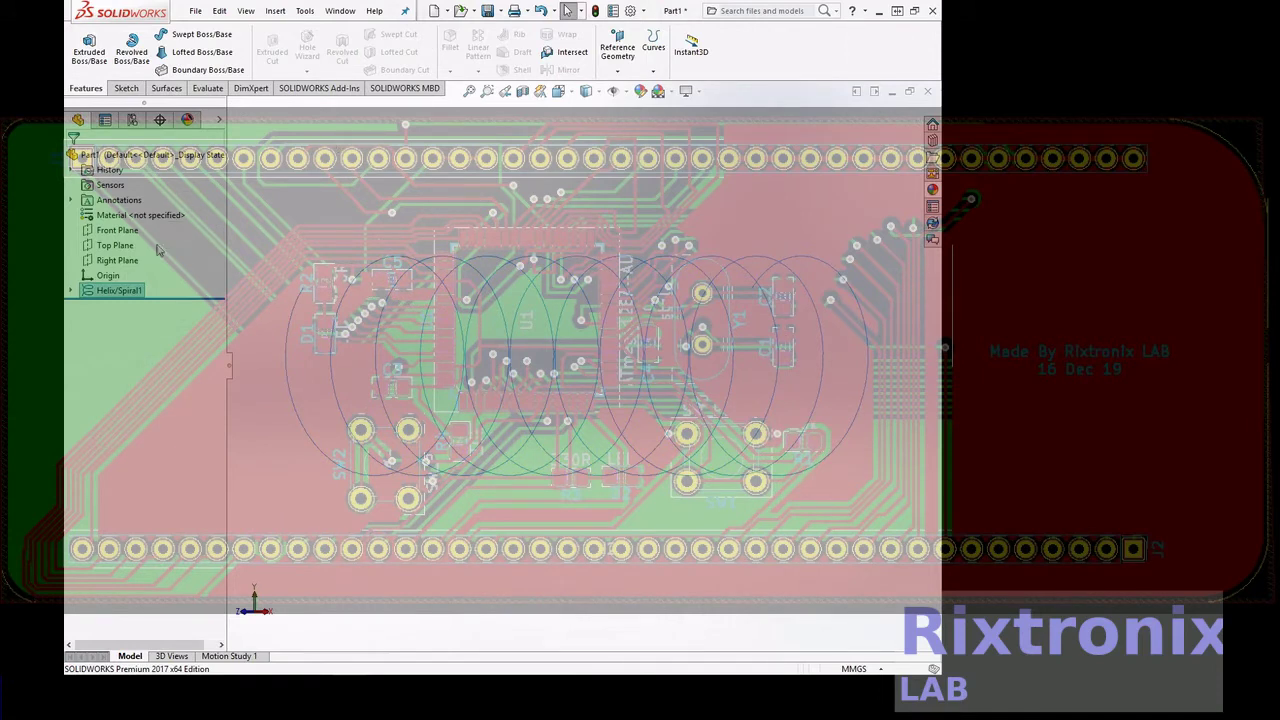
Create Plane1 parallel to the Top Plane through the helix's end point.
left_click(128, 262)
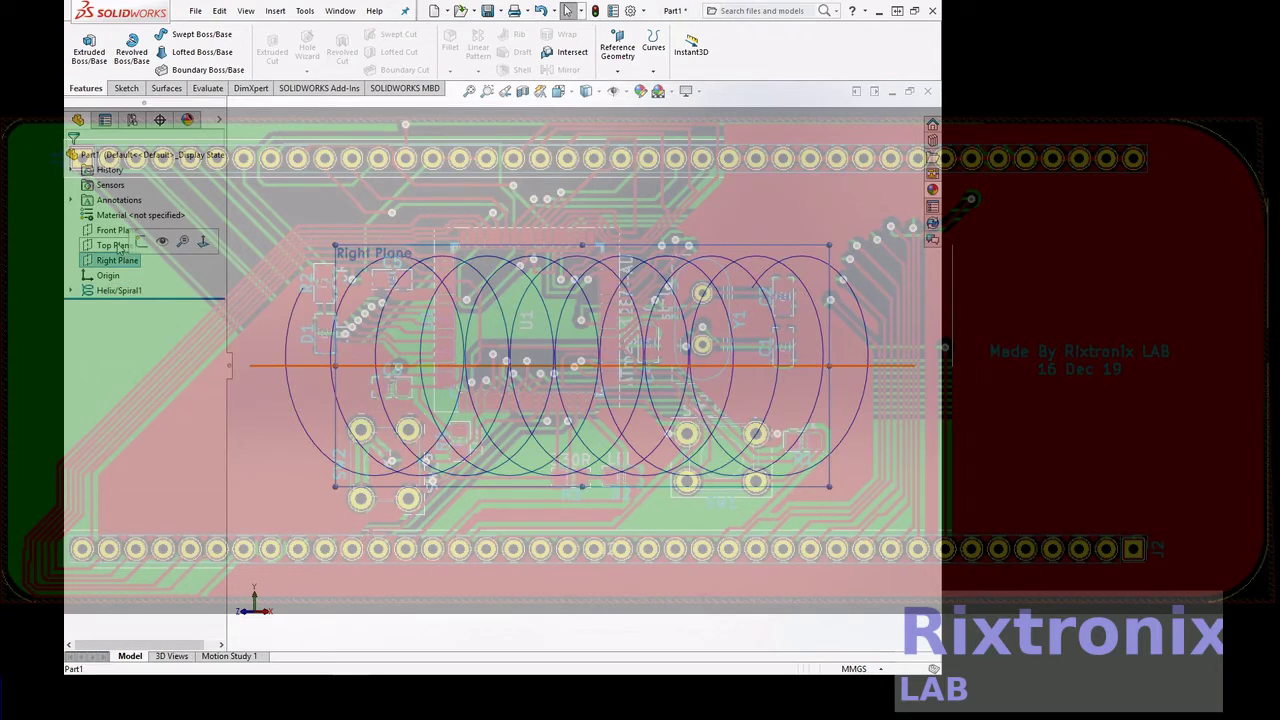
left_click(115, 245)
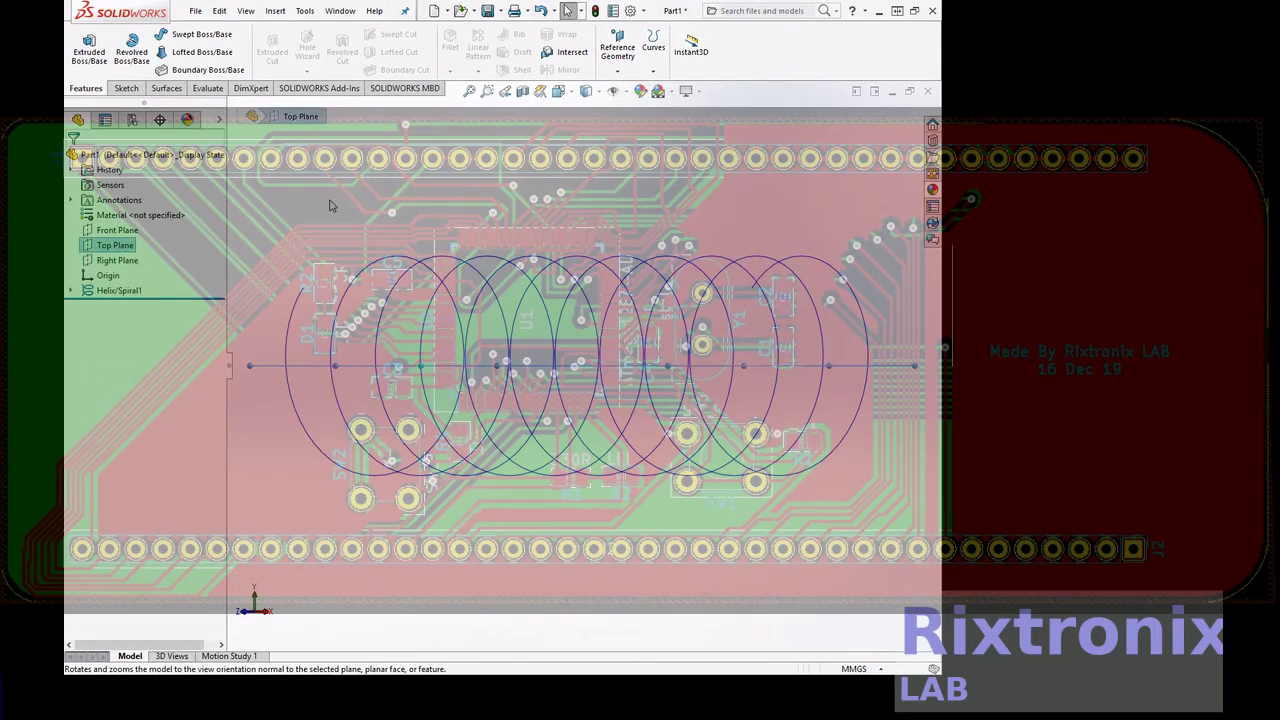
right_click(393, 201)
mouse_move(455, 221)
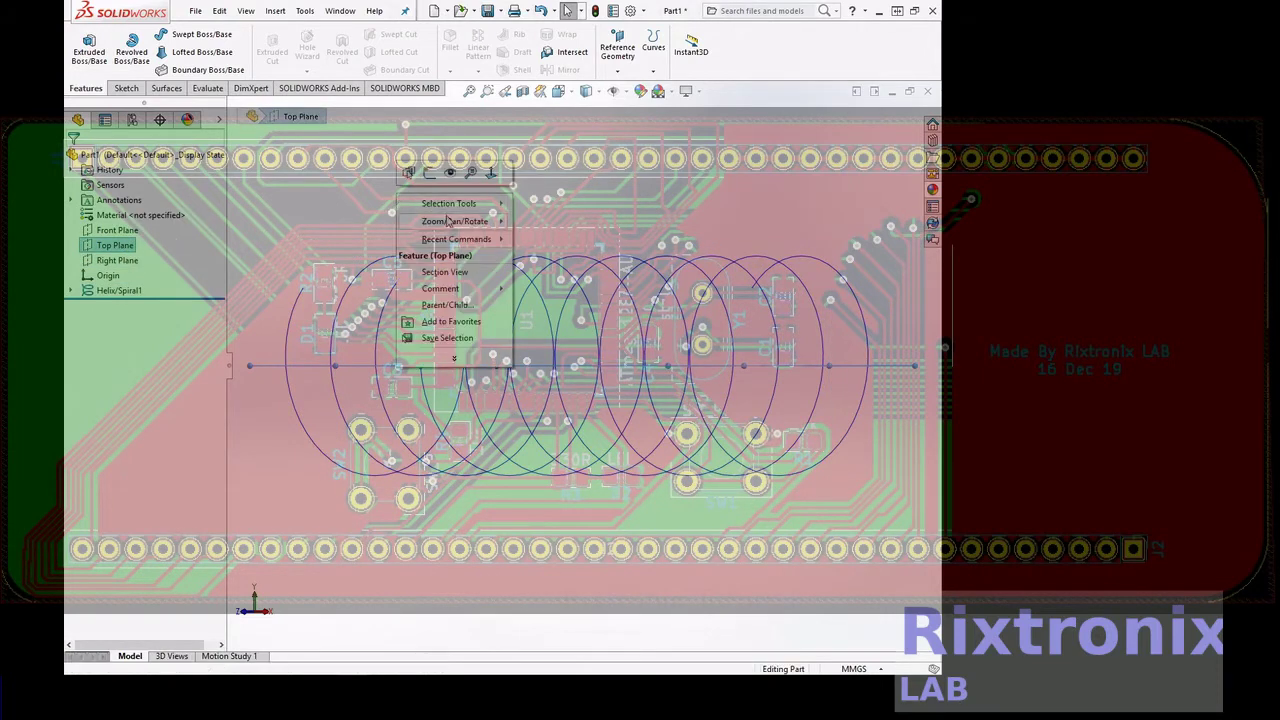
left_click(546, 277)
left_click_drag(556, 212, 555, 231)
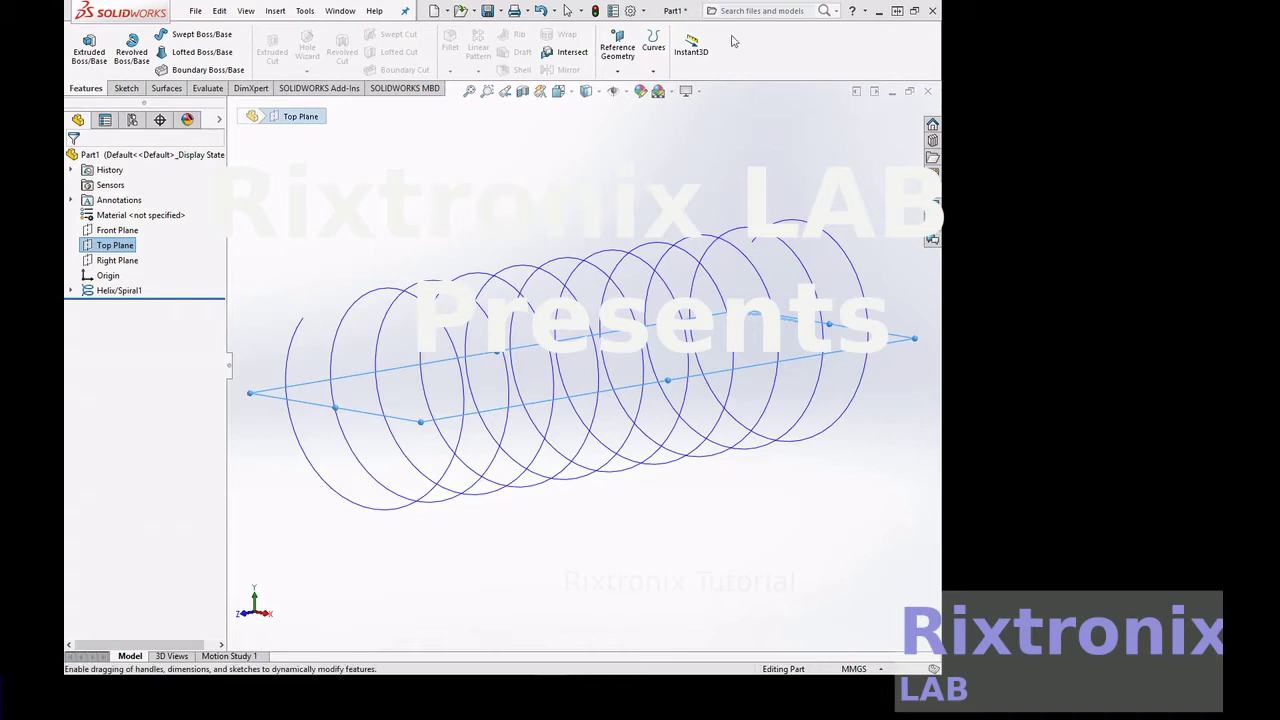
left_click(617, 47)
left_click(628, 89)
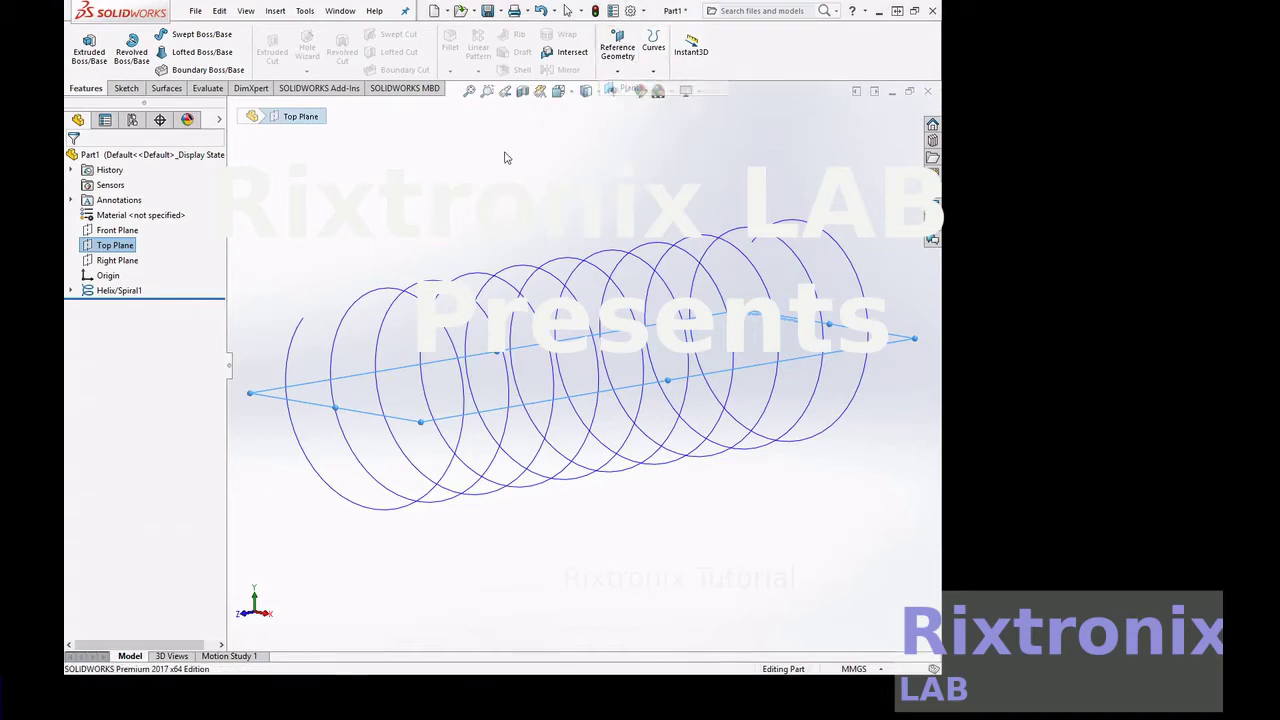
left_click(303, 320)
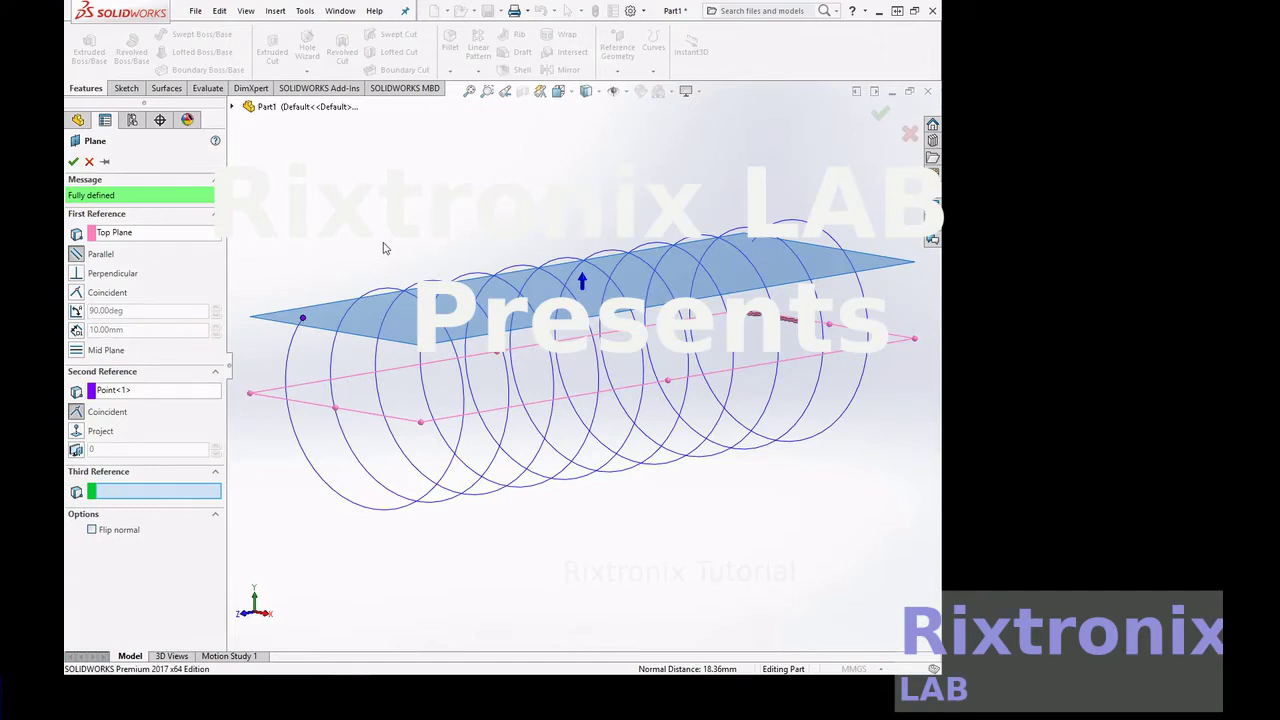
left_click(73, 161)
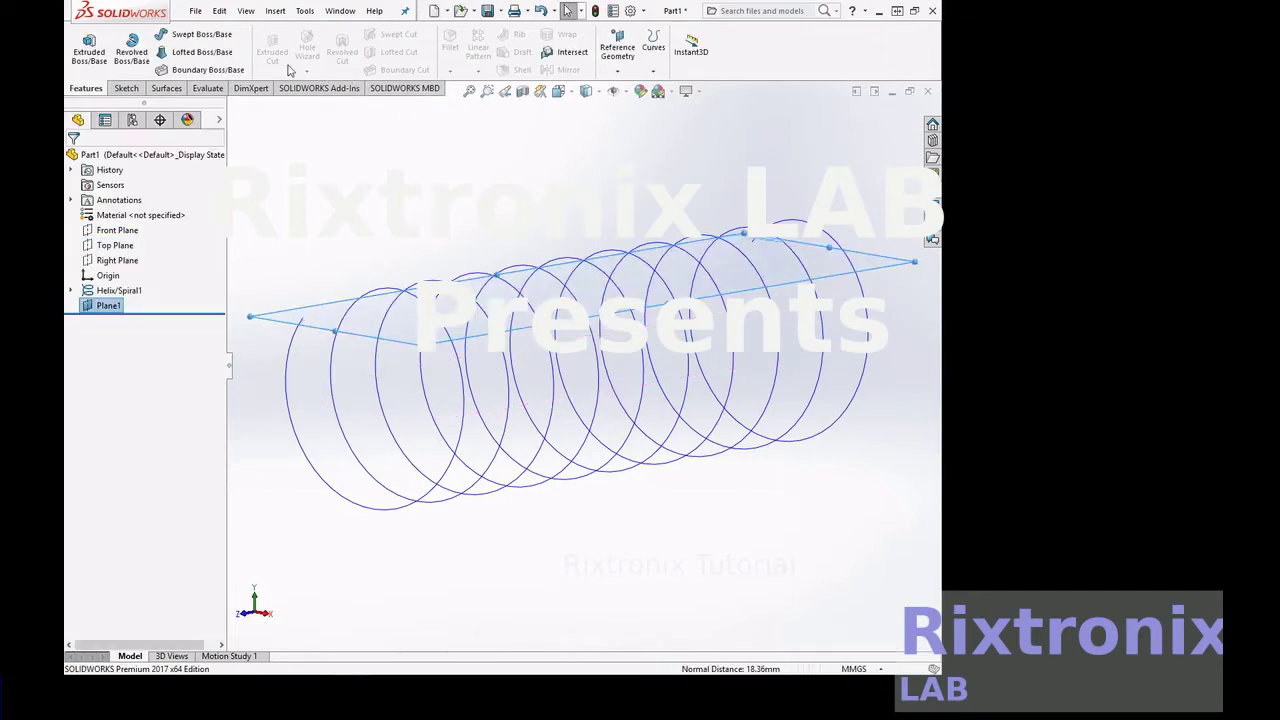
left_click(136, 91)
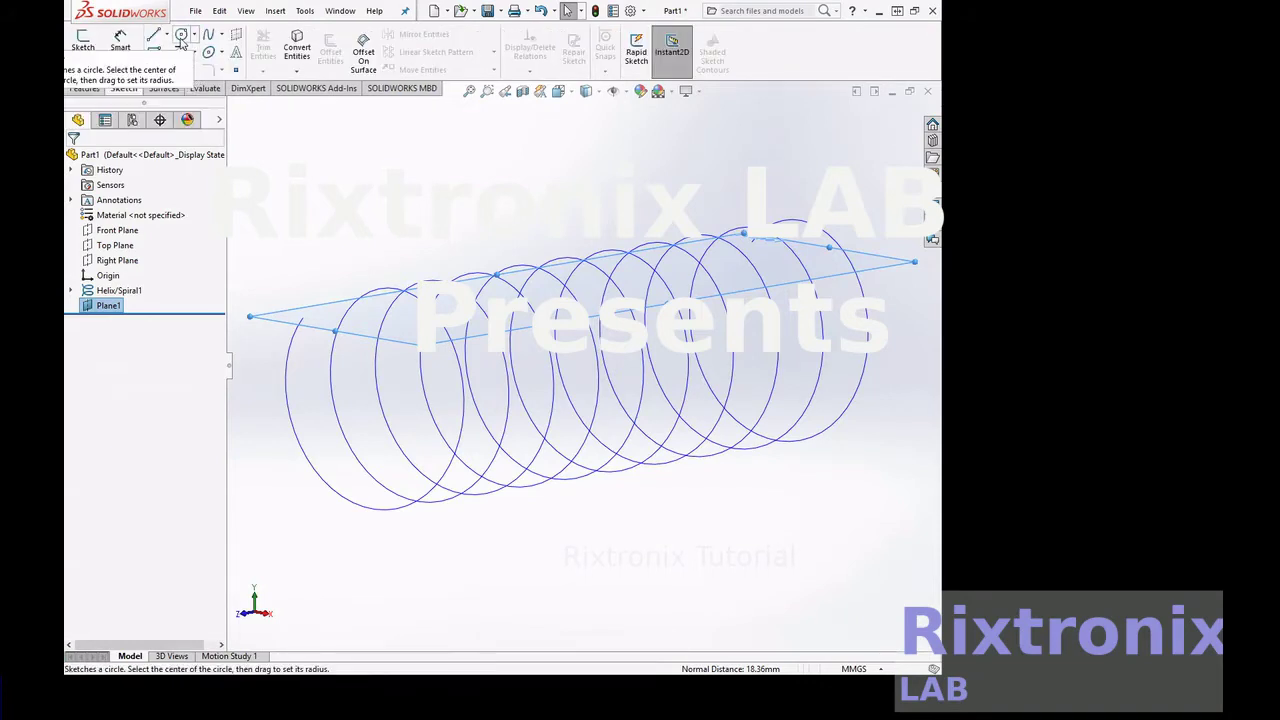
On Plane1, draw a circle of radius about 5.1 at the helix end and exit Sketch2.
left_click(181, 37)
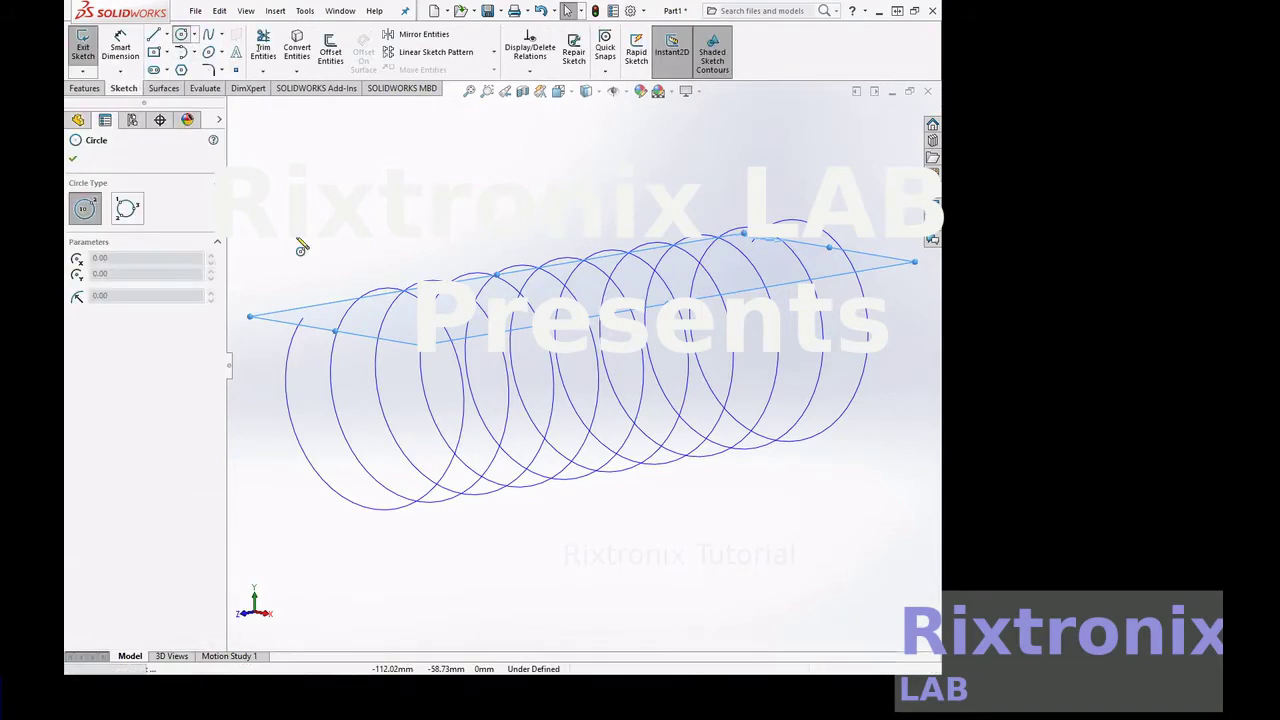
left_click(303, 320)
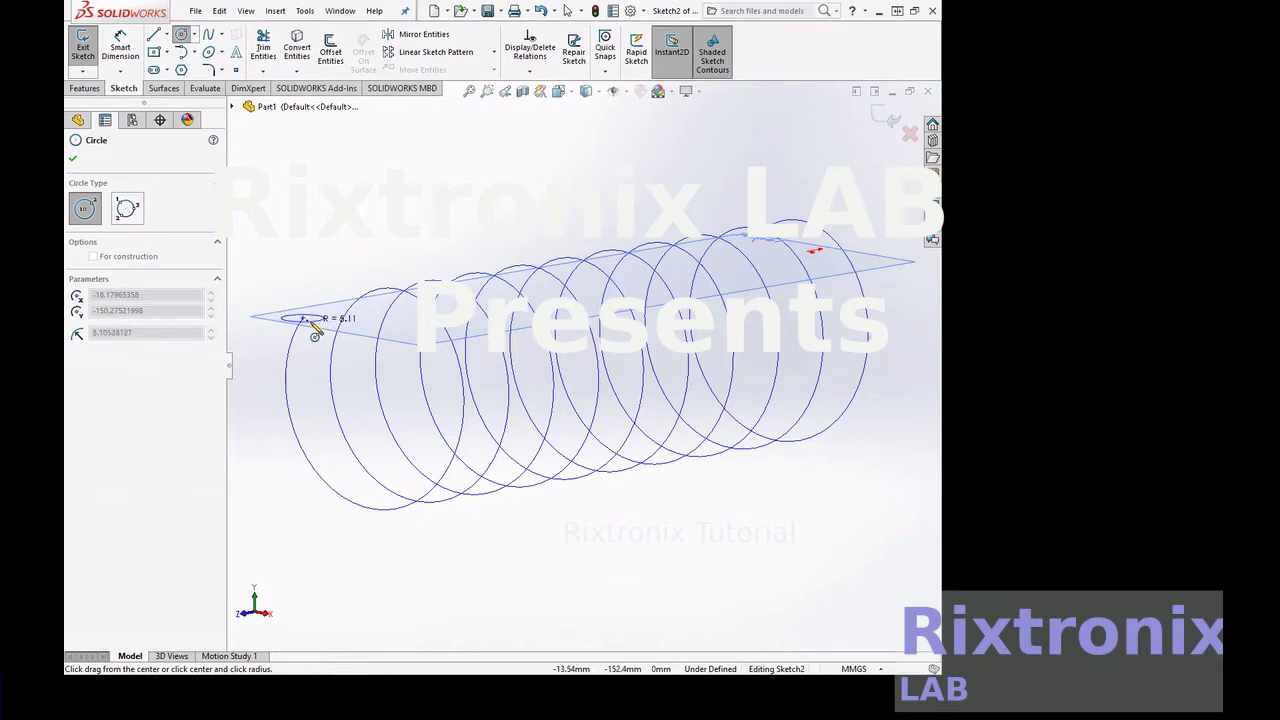
left_click(314, 323)
right_click(350, 184)
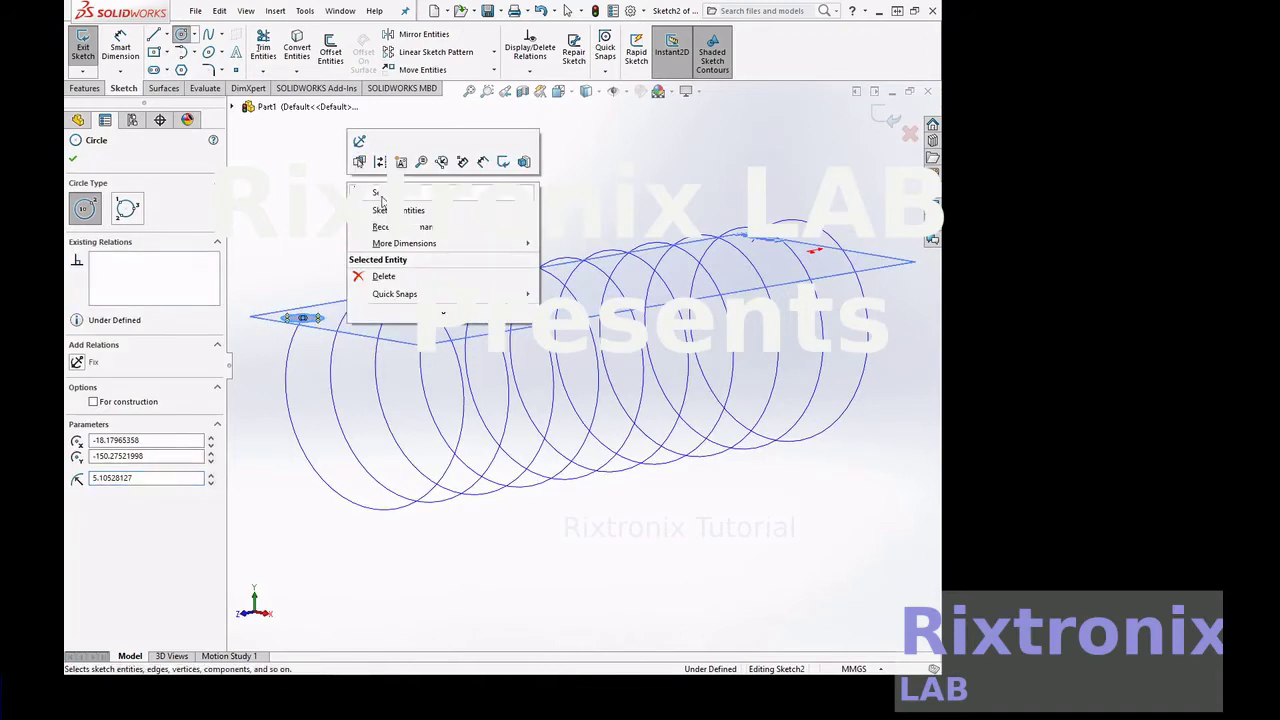
left_click(260, 143)
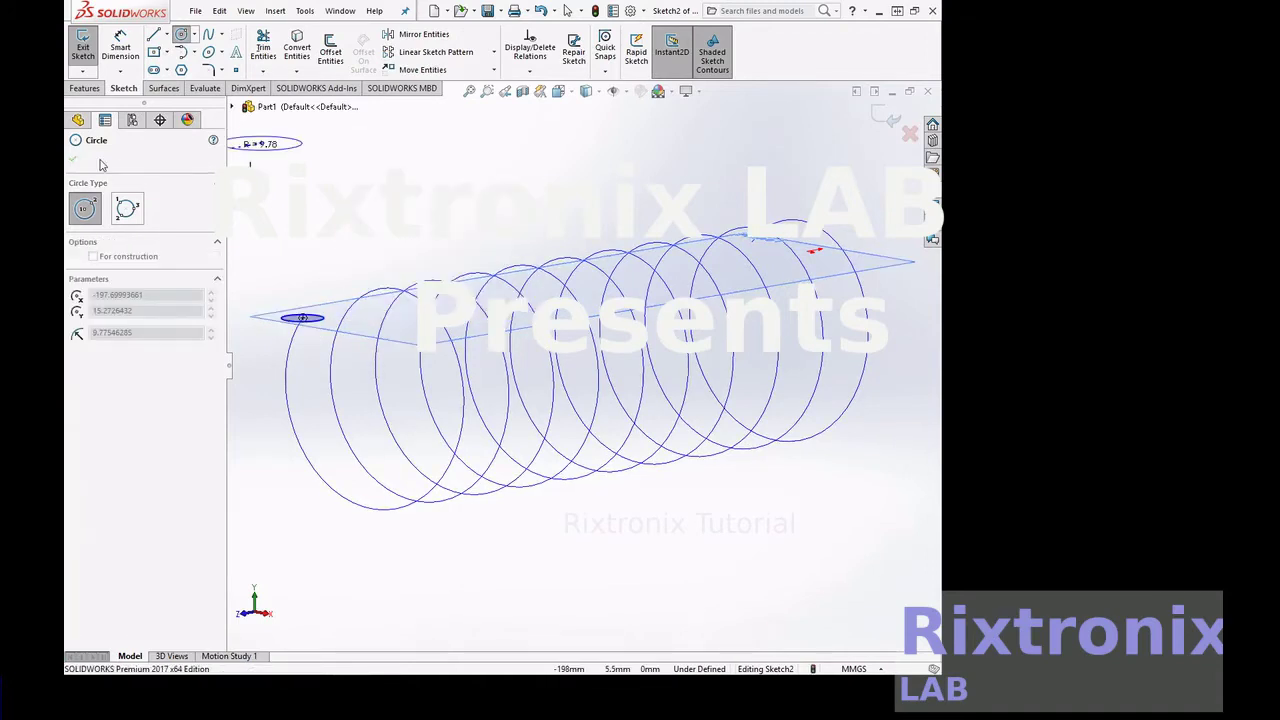
key("Escape")
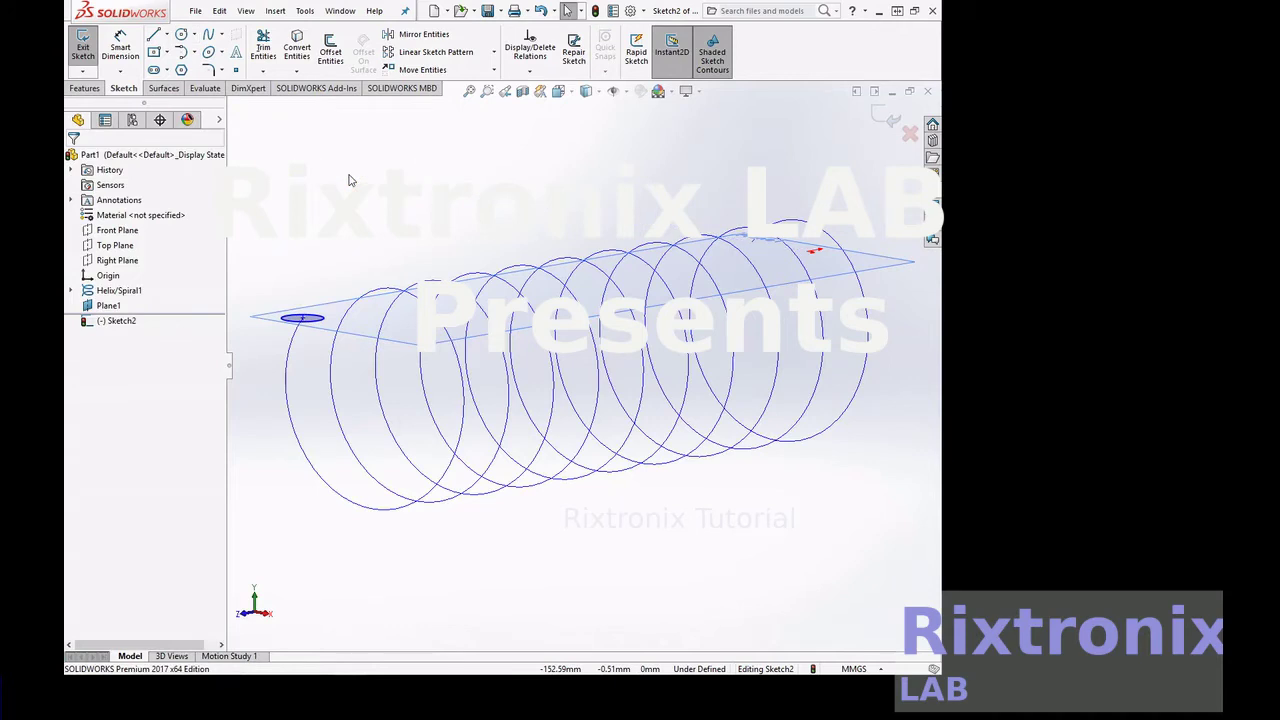
left_click(83, 47)
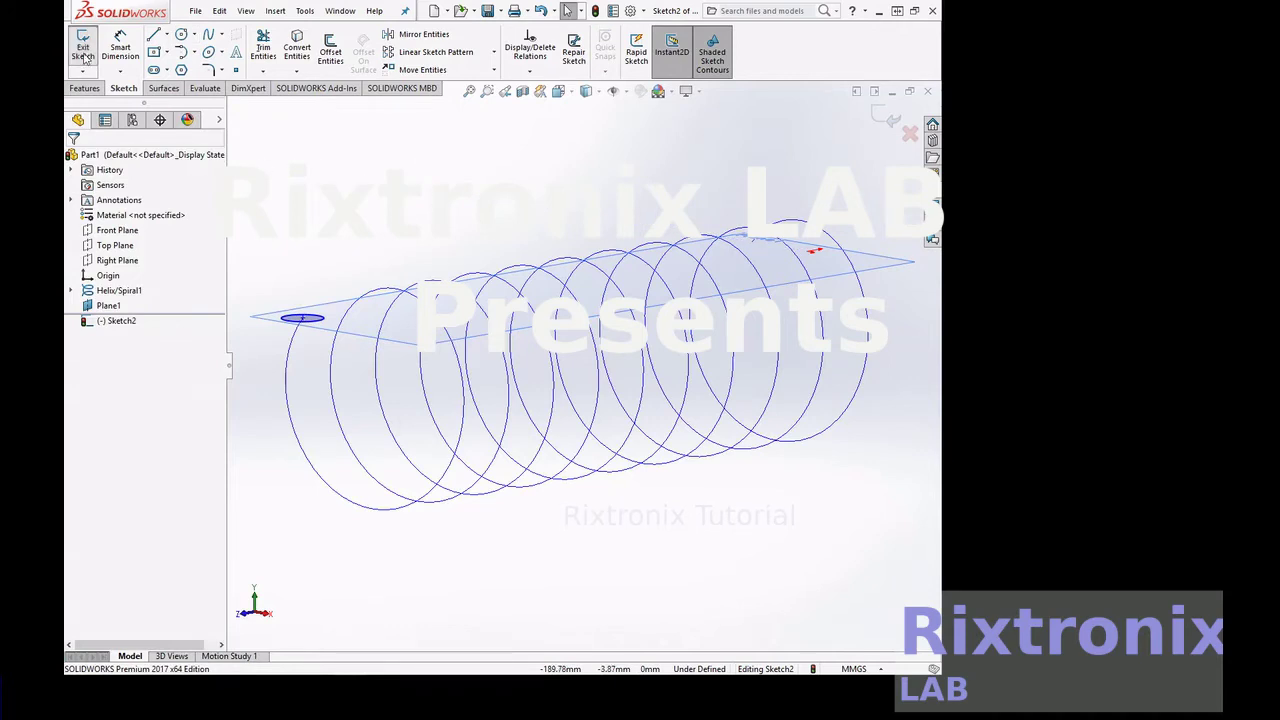
right_click(409, 130)
Sweep the Sketch2 circle along Helix/Spiral1 to create Sweep1, the solid coil.
middle_click_drag(452, 176, 454, 255)
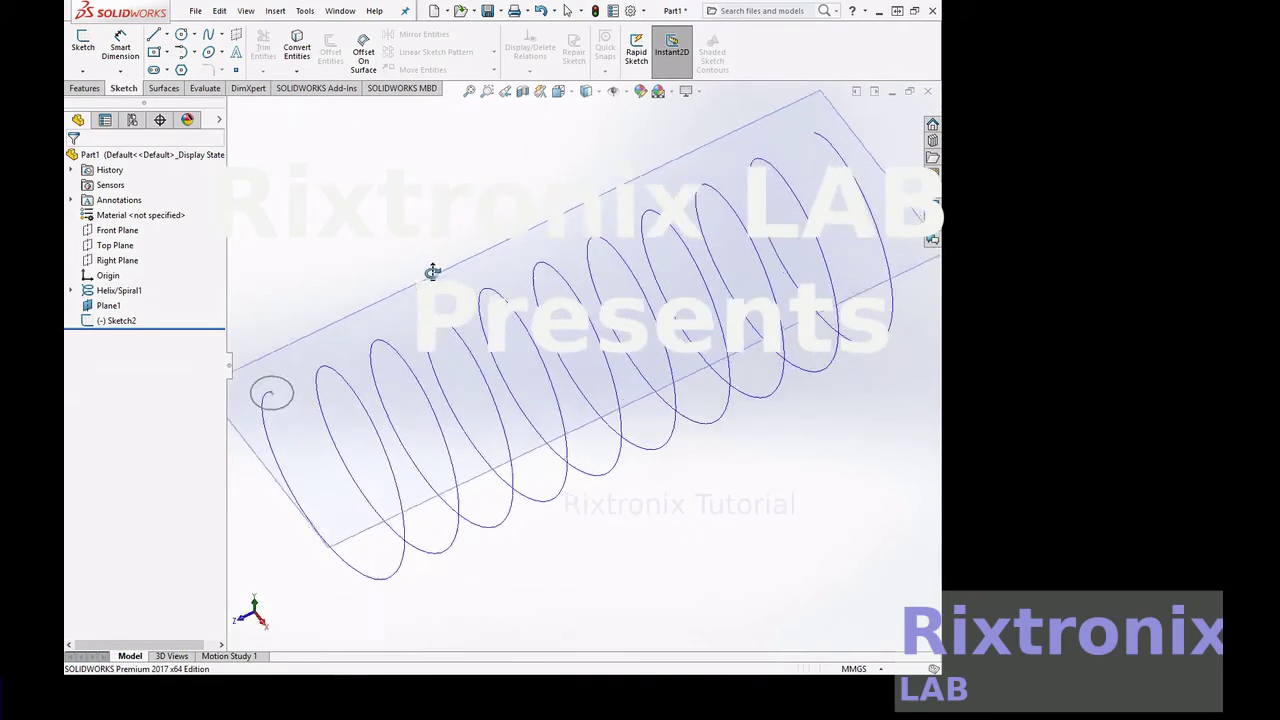
middle_click_drag(454, 255, 420, 234)
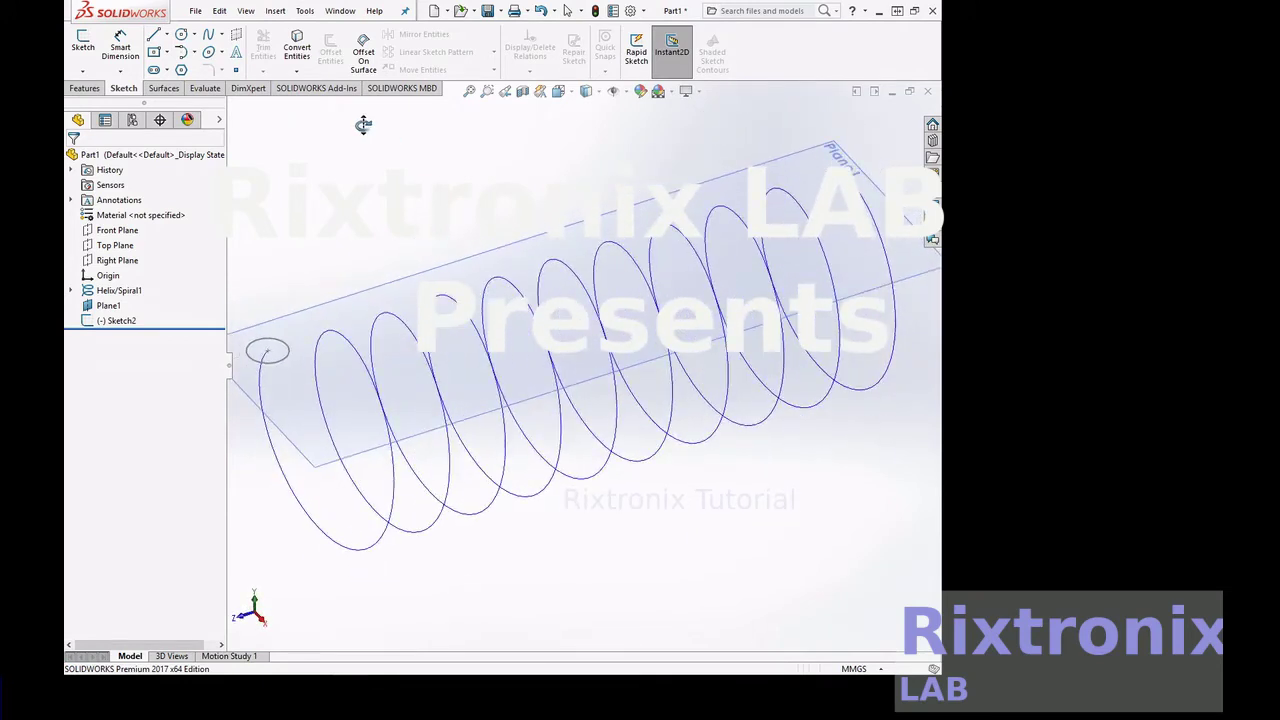
left_click(84, 88)
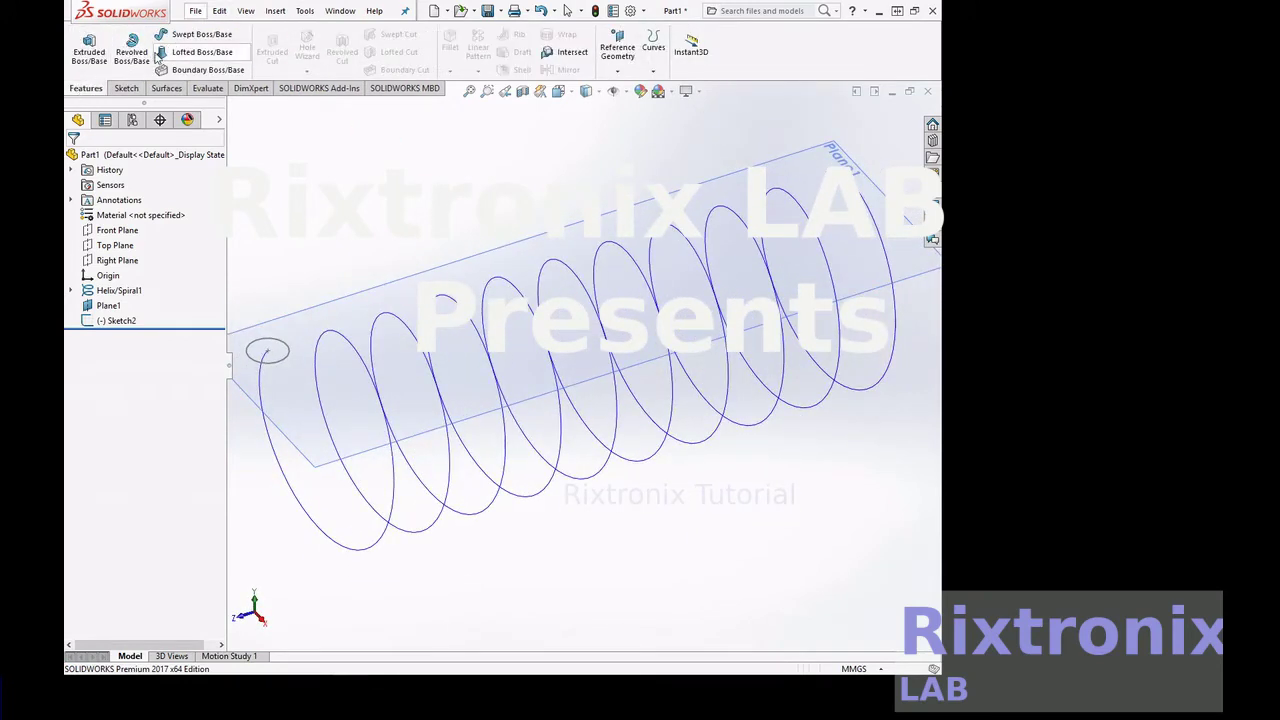
left_click(179, 40)
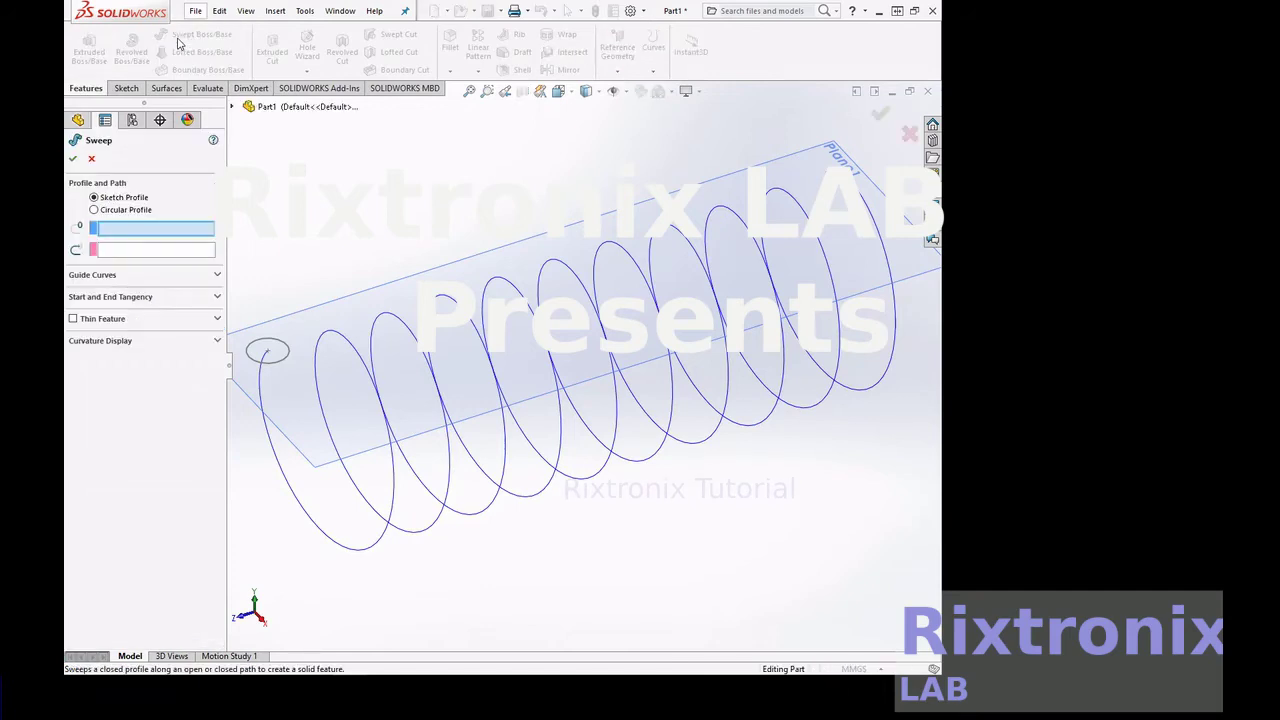
left_click(282, 360)
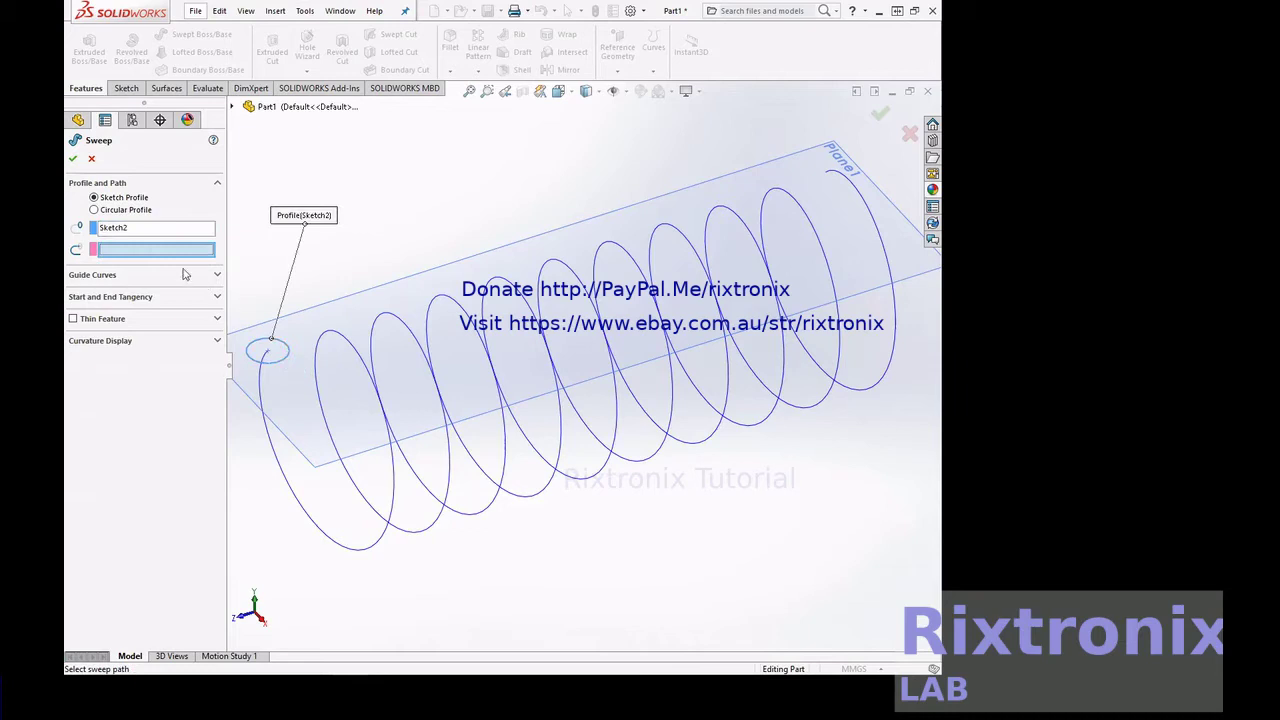
left_click(366, 368)
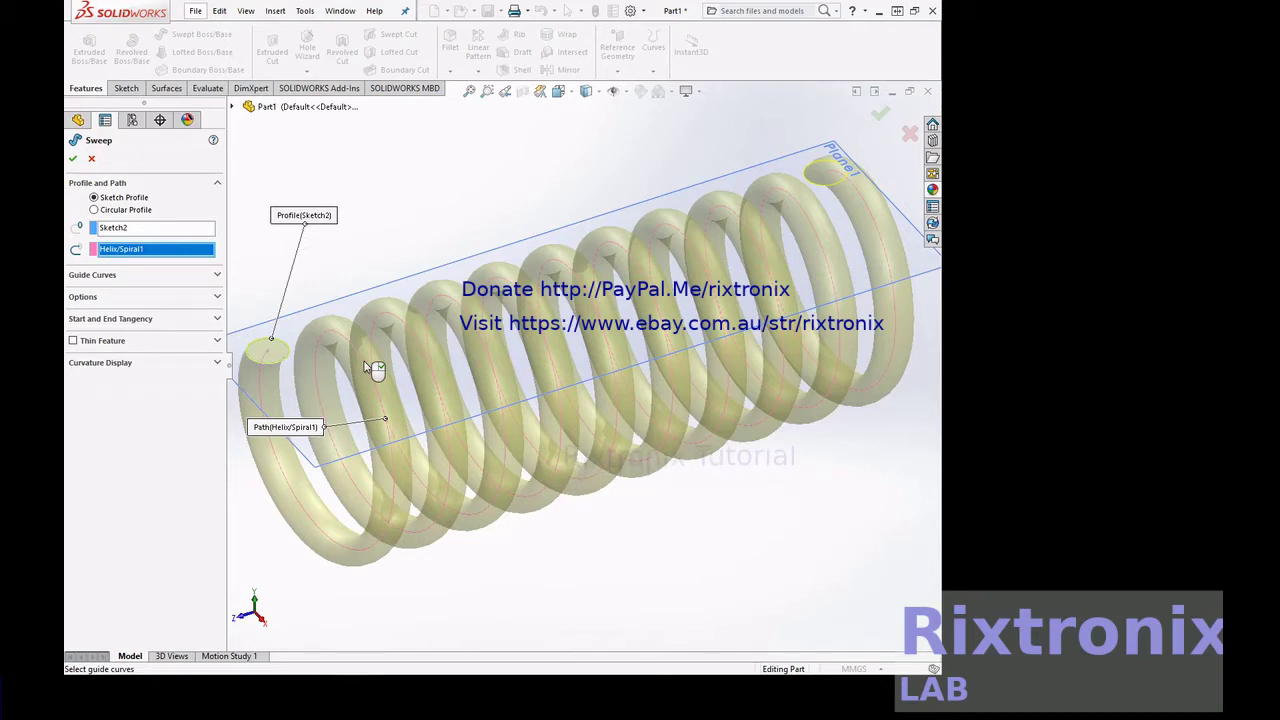
left_click(74, 160)
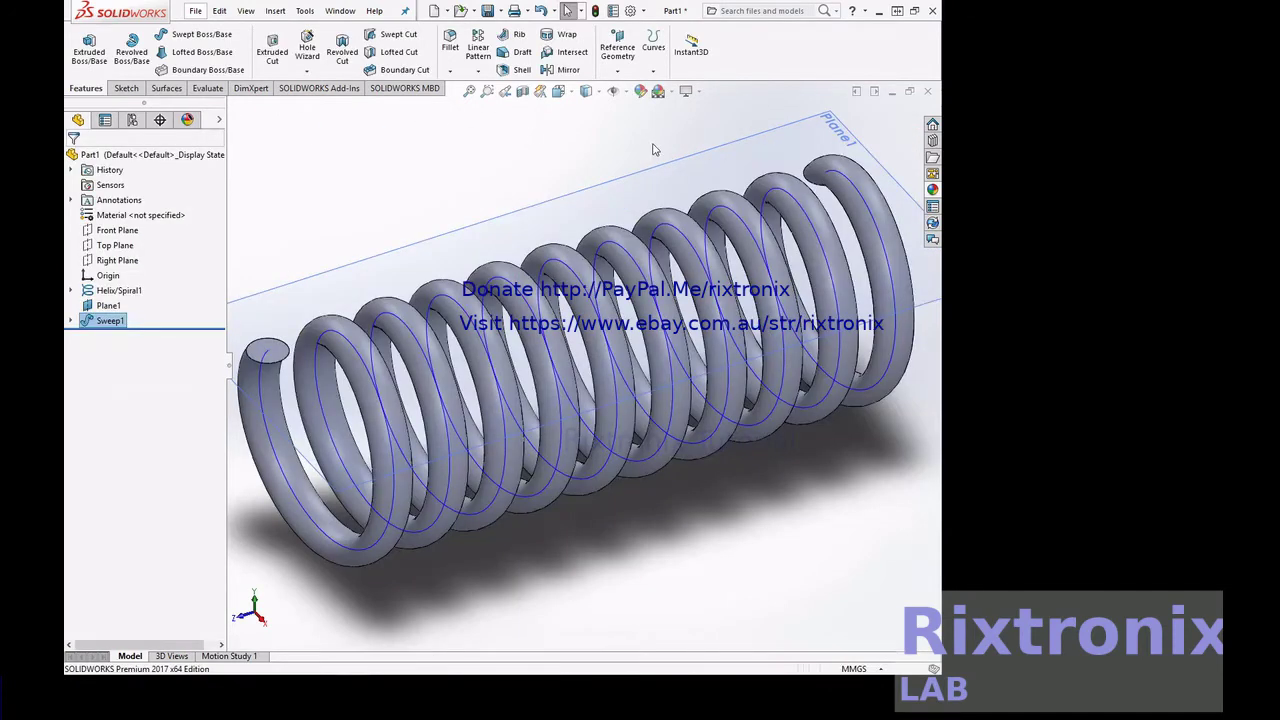
left_click(931, 190)
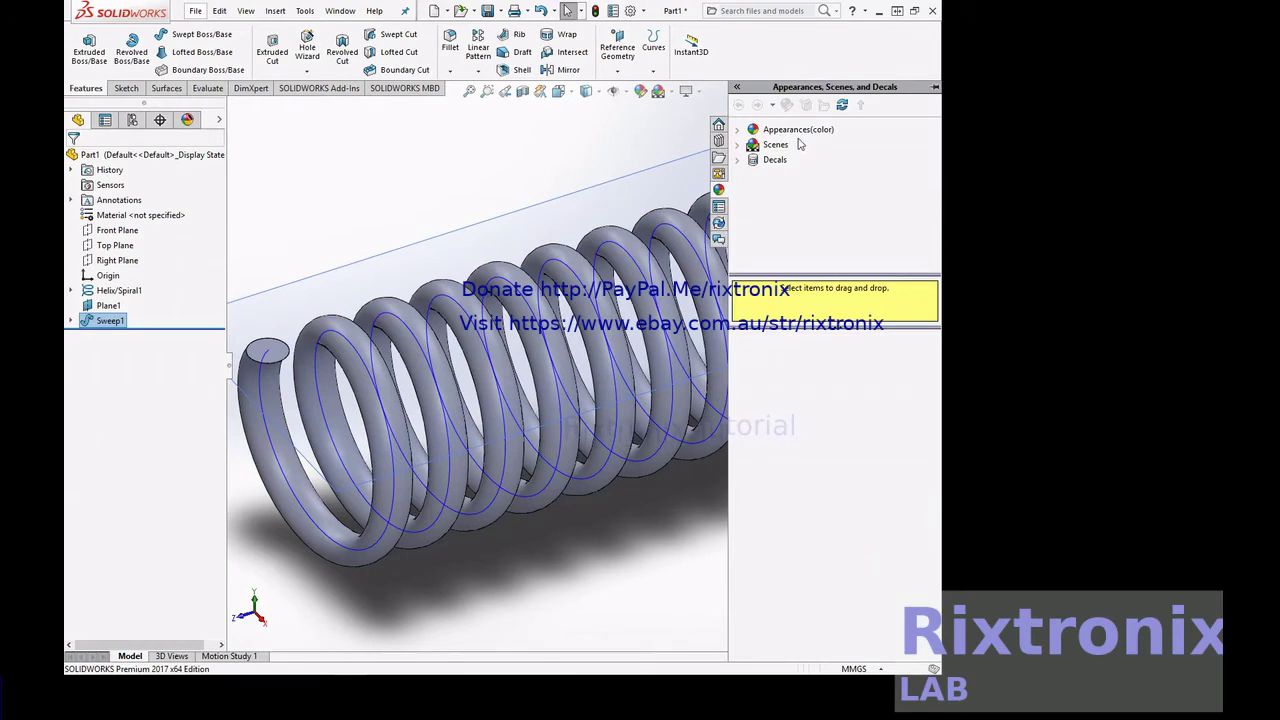
Apply the Metal > Brass brushed brass appearance to the whole Part1 spring.
left_click(739, 131)
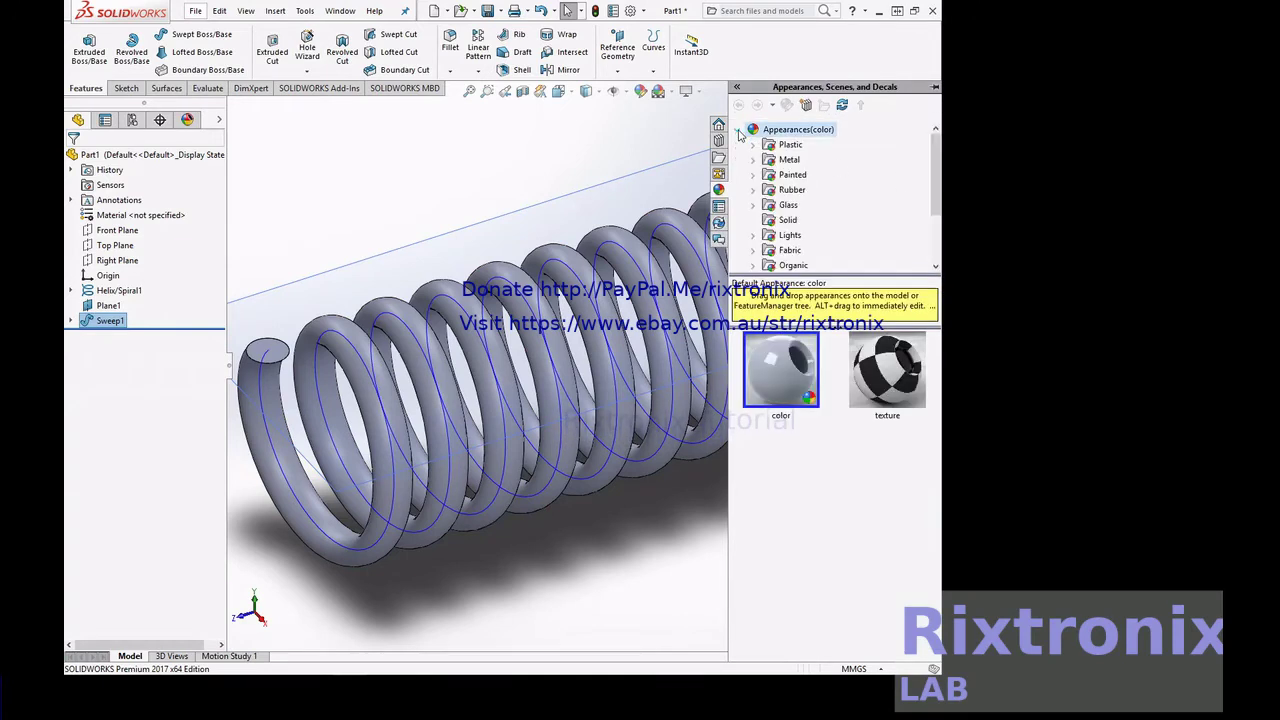
left_click(755, 162)
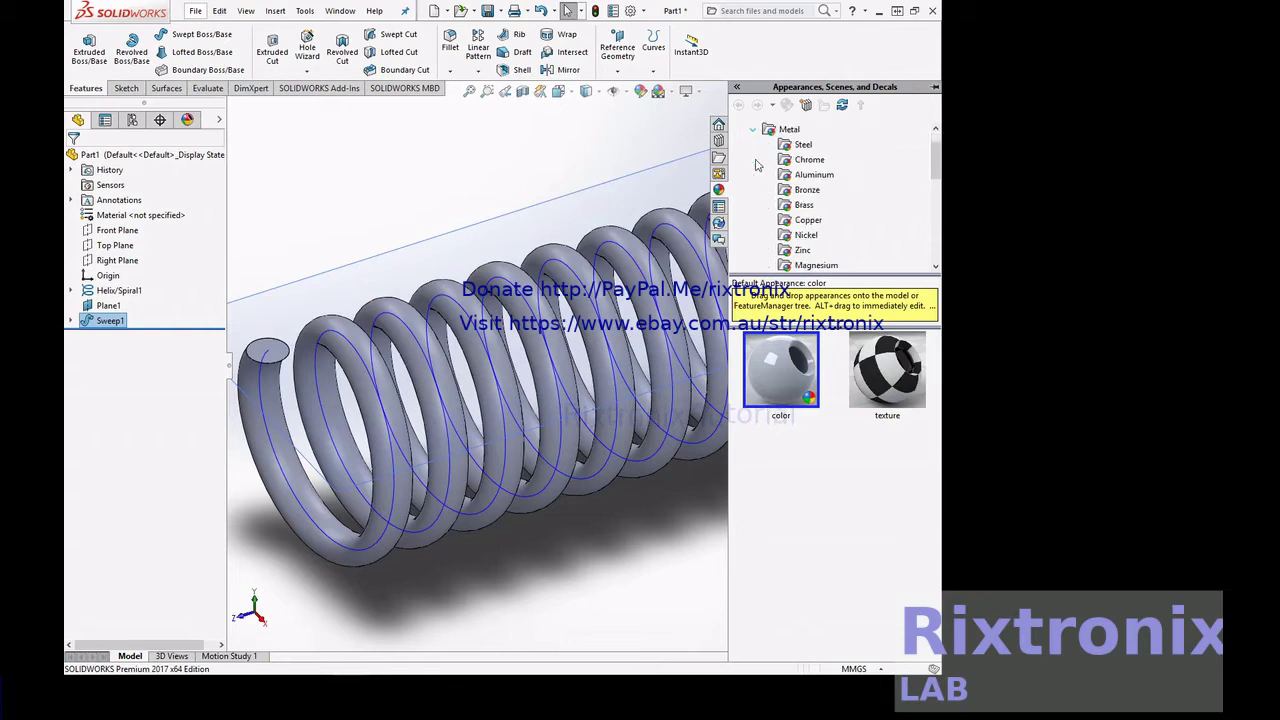
left_click(798, 145)
left_click(801, 205)
left_click_drag(794, 332, 709, 358)
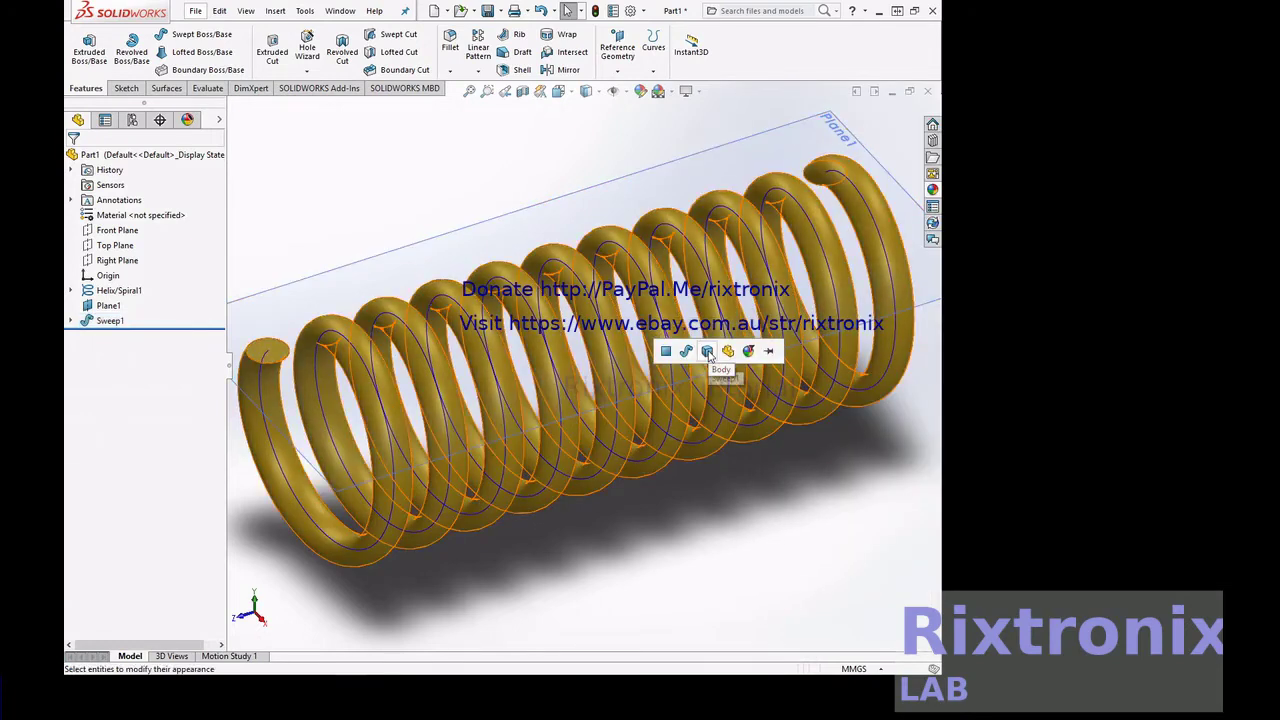
left_click_drag(568, 265, 910, 178)
left_click(936, 190)
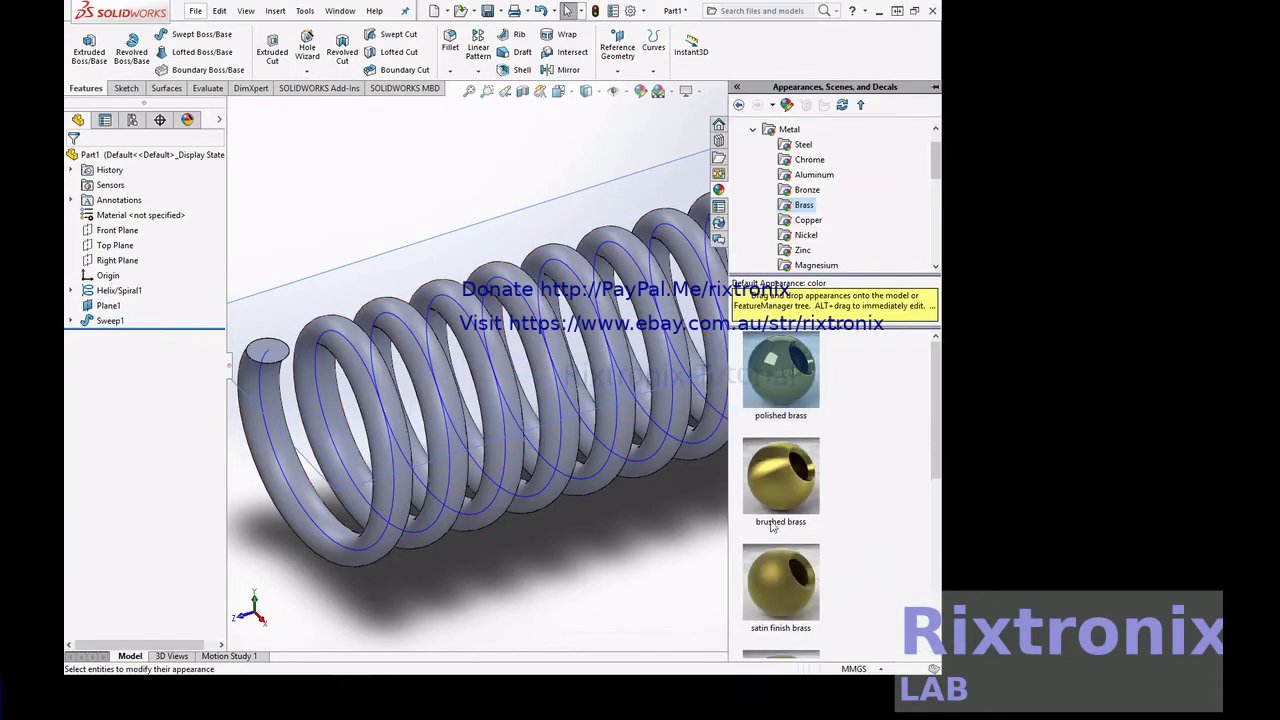
left_click_drag(781, 517, 681, 420)
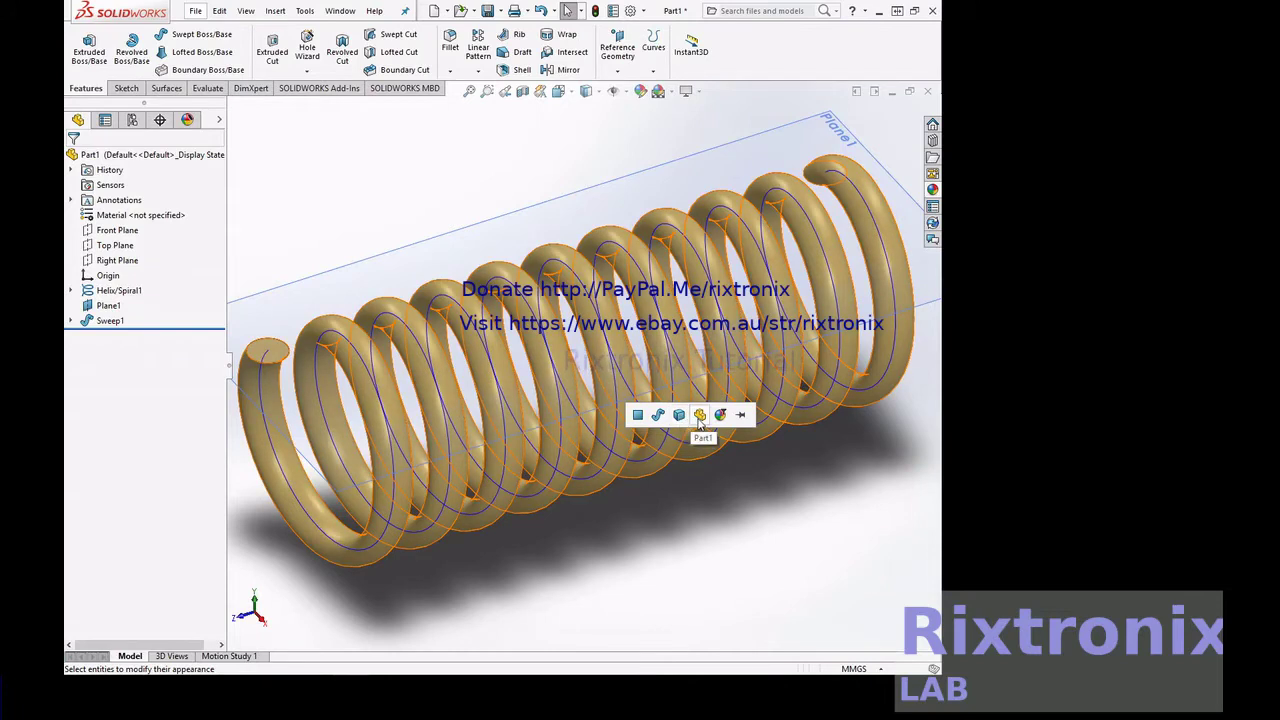
left_click(699, 415)
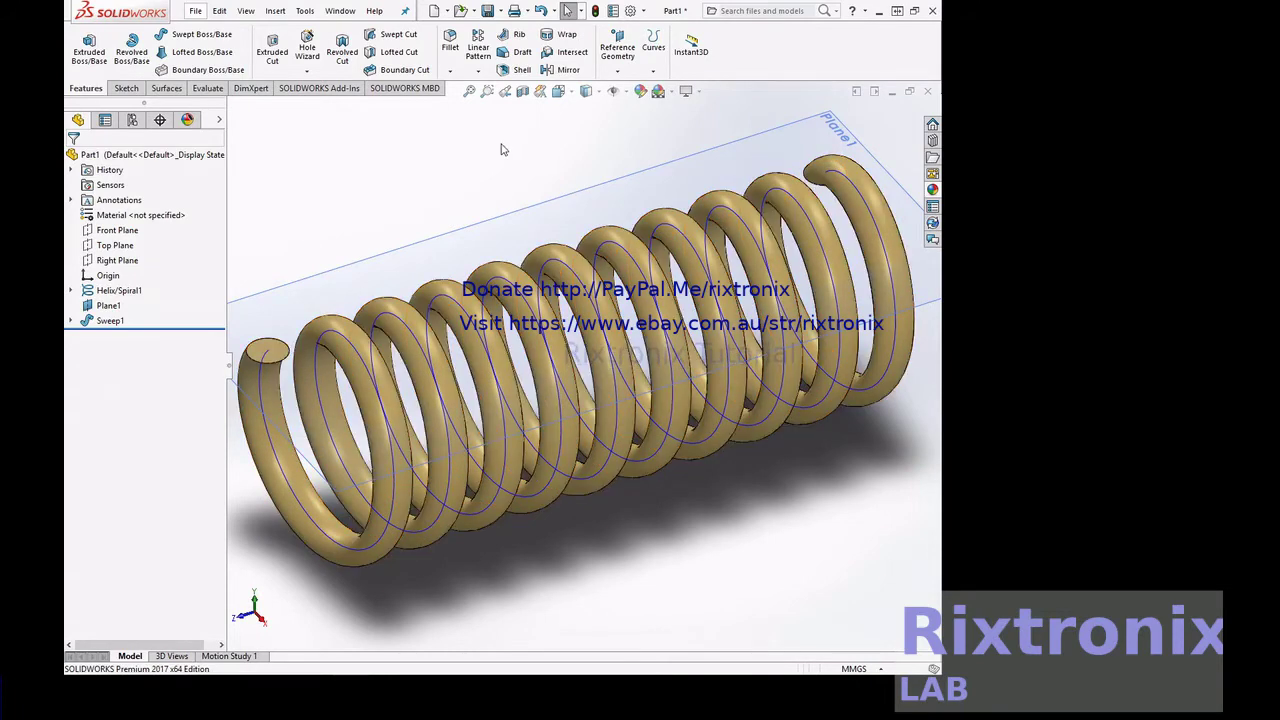
Hide Helix/Spiral1 and Plane1, then zoom to fit the spring.
right_click(118, 296)
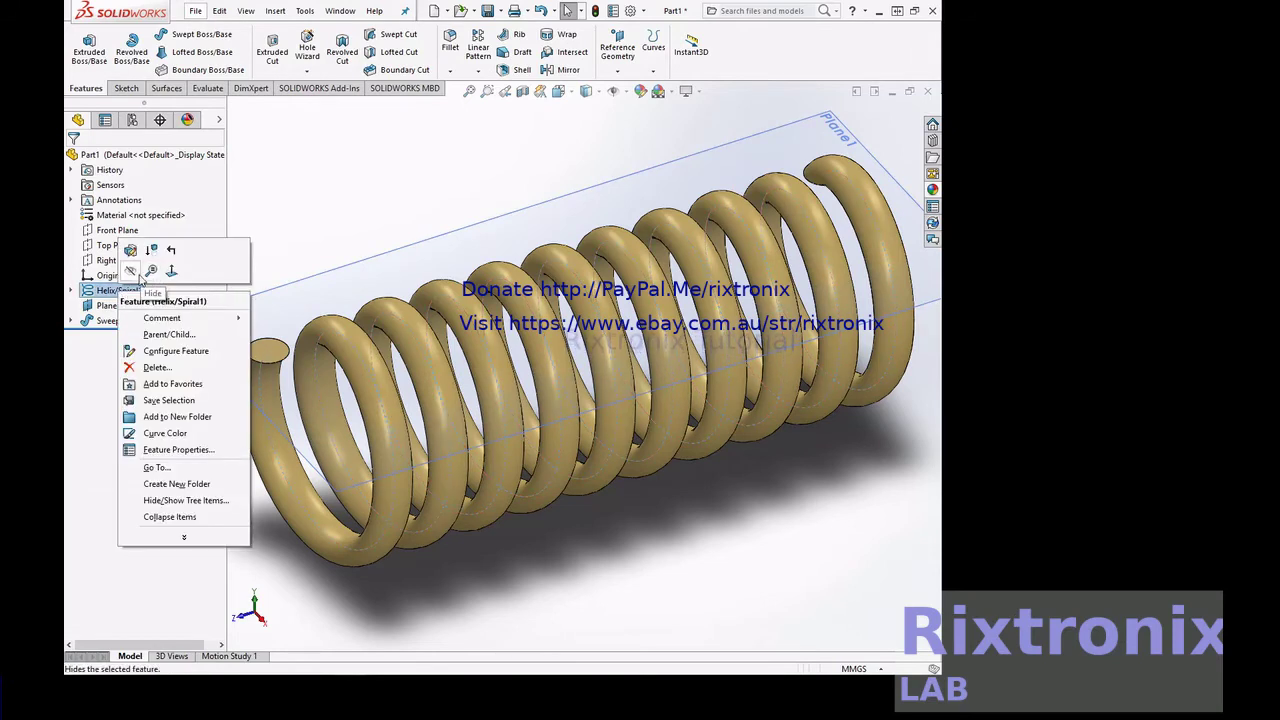
left_click(134, 279)
left_click(115, 304)
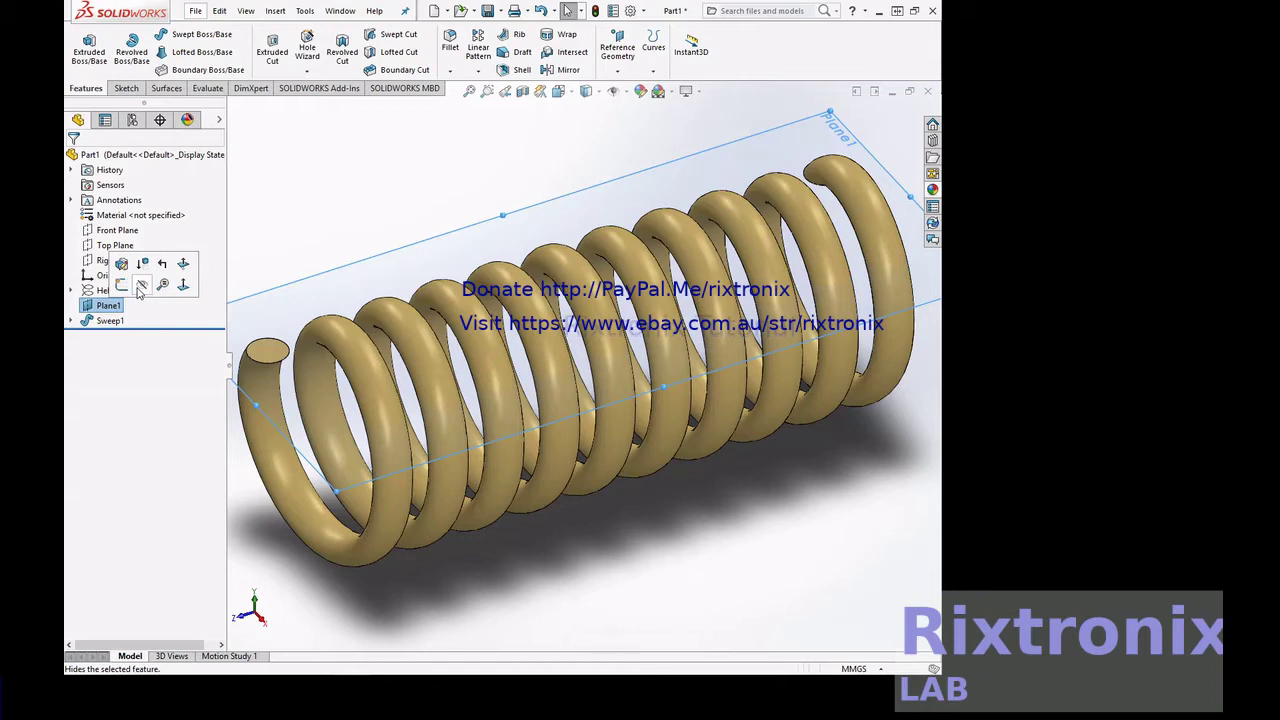
left_click(139, 287)
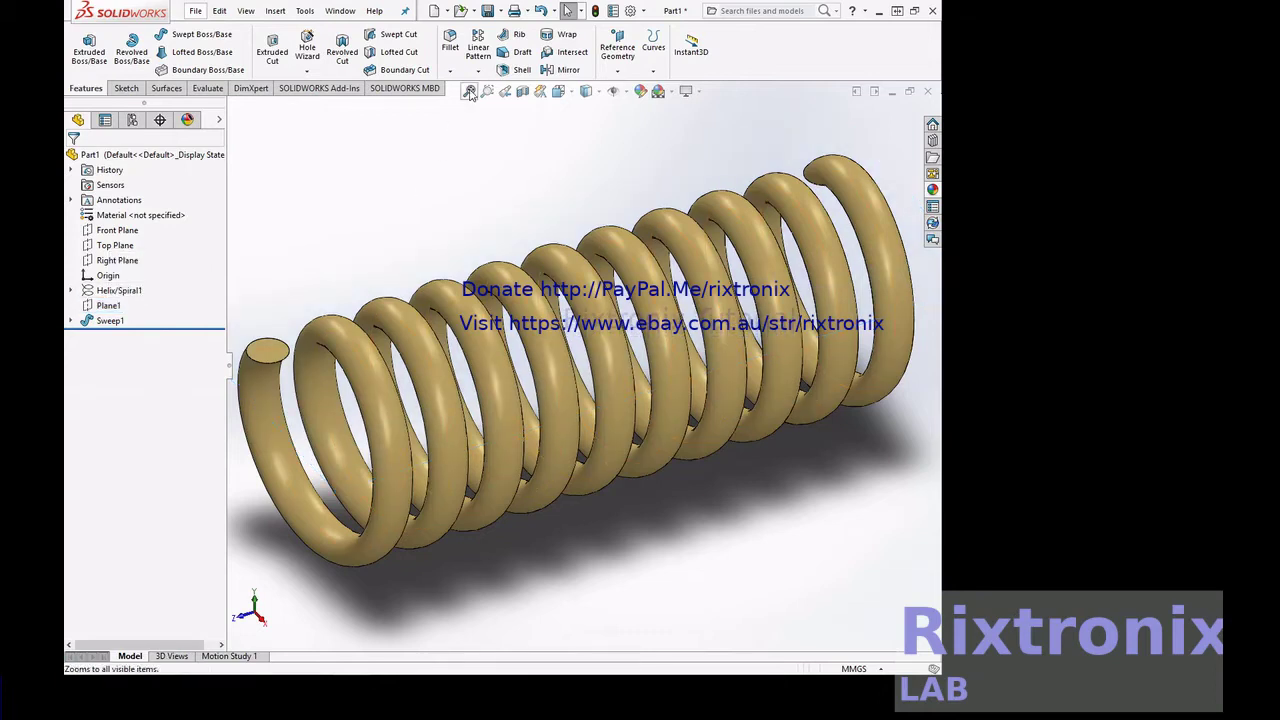
left_click(469, 92)
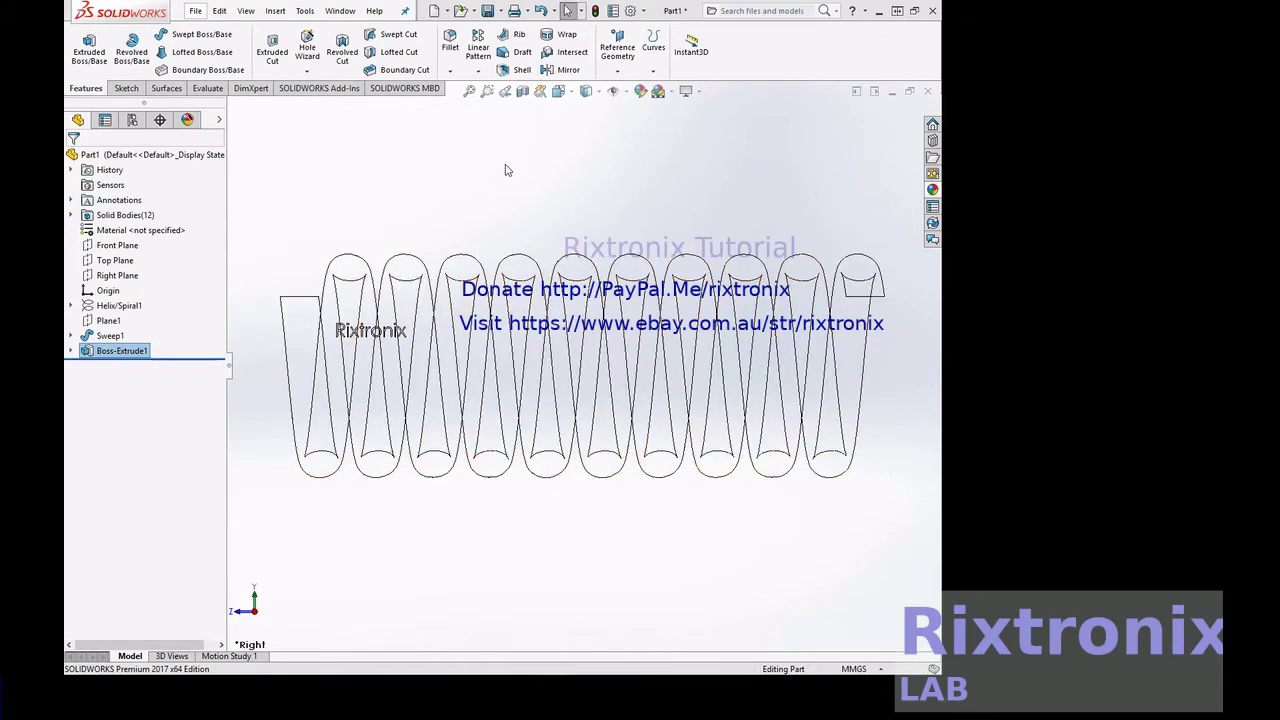
Use Move/Copy Body to rotate the selected Rixtronix text bodies 79 degrees.
left_click(276, 11)
mouse_move(298, 65)
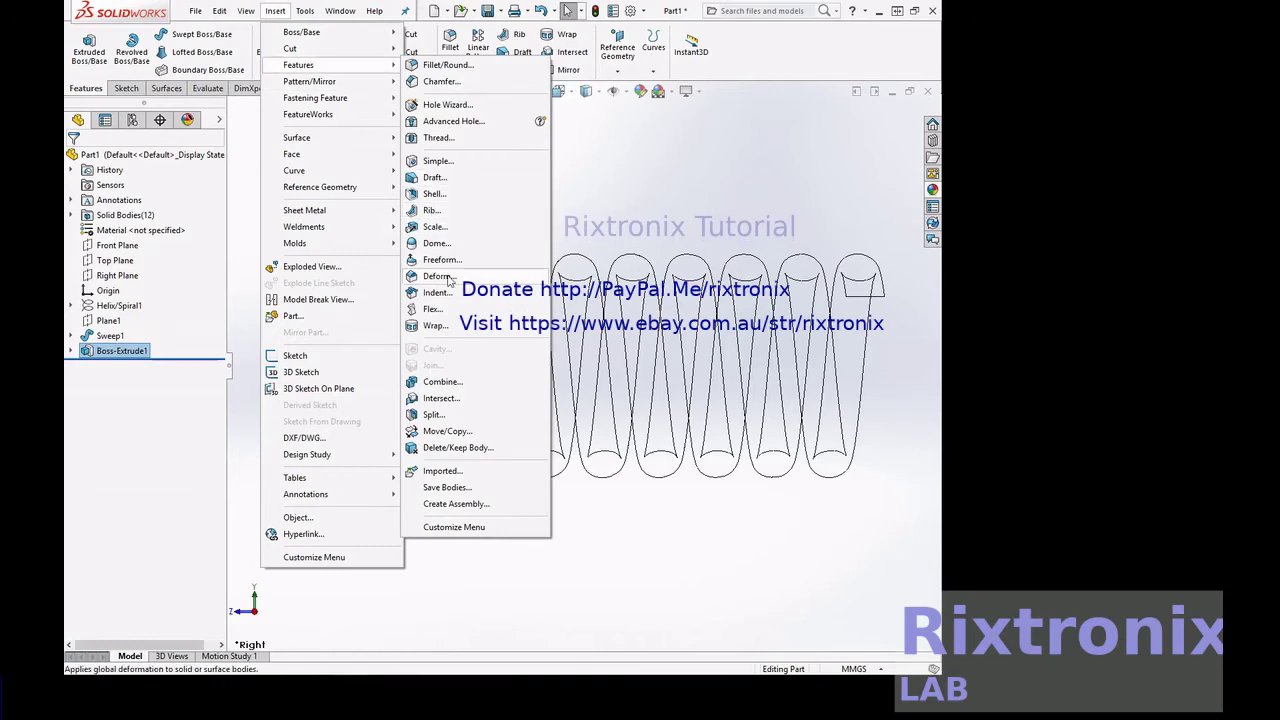
left_click(450, 431)
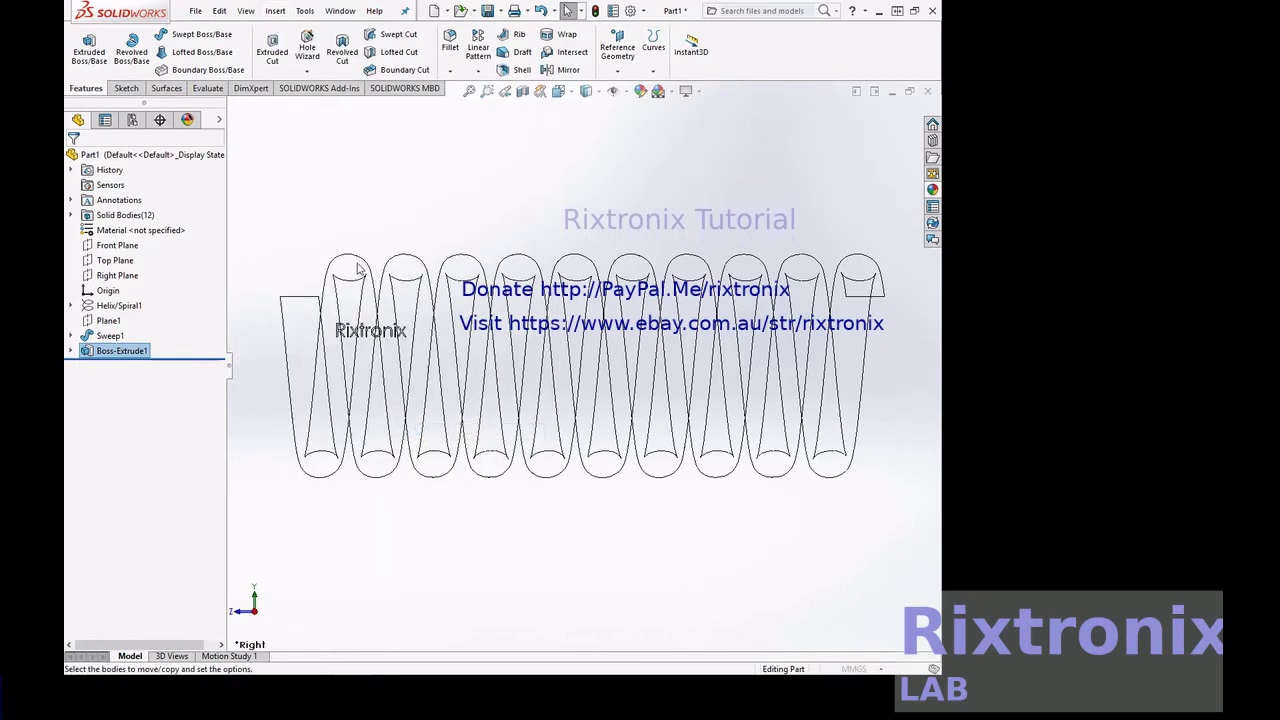
left_click_drag(255, 274, 449, 366)
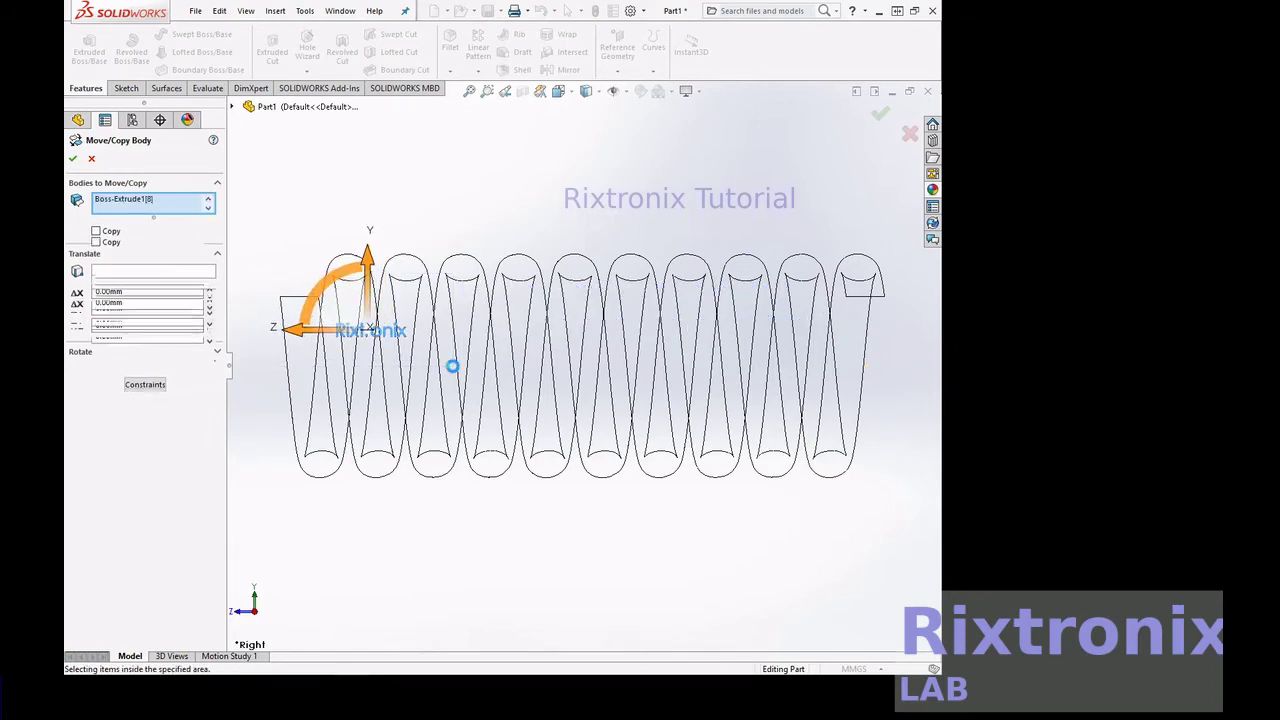
left_click_drag(333, 292, 322, 357)
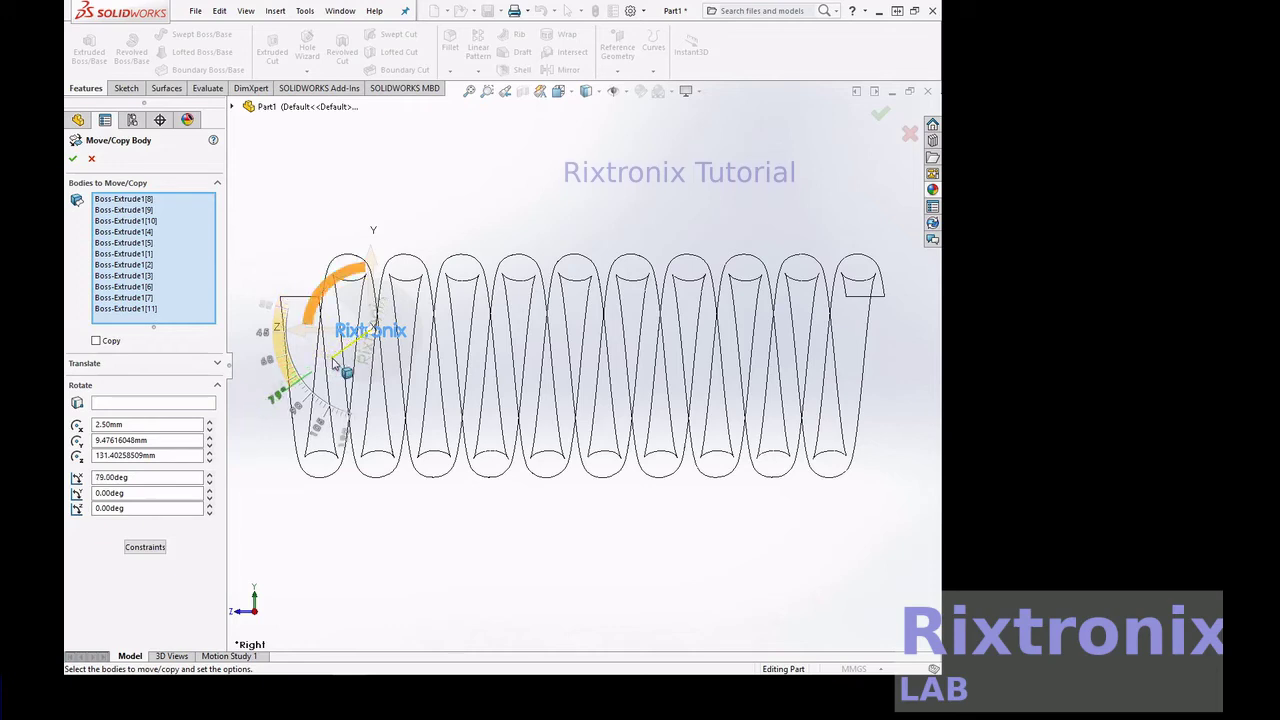
left_click_drag(334, 364, 334, 364)
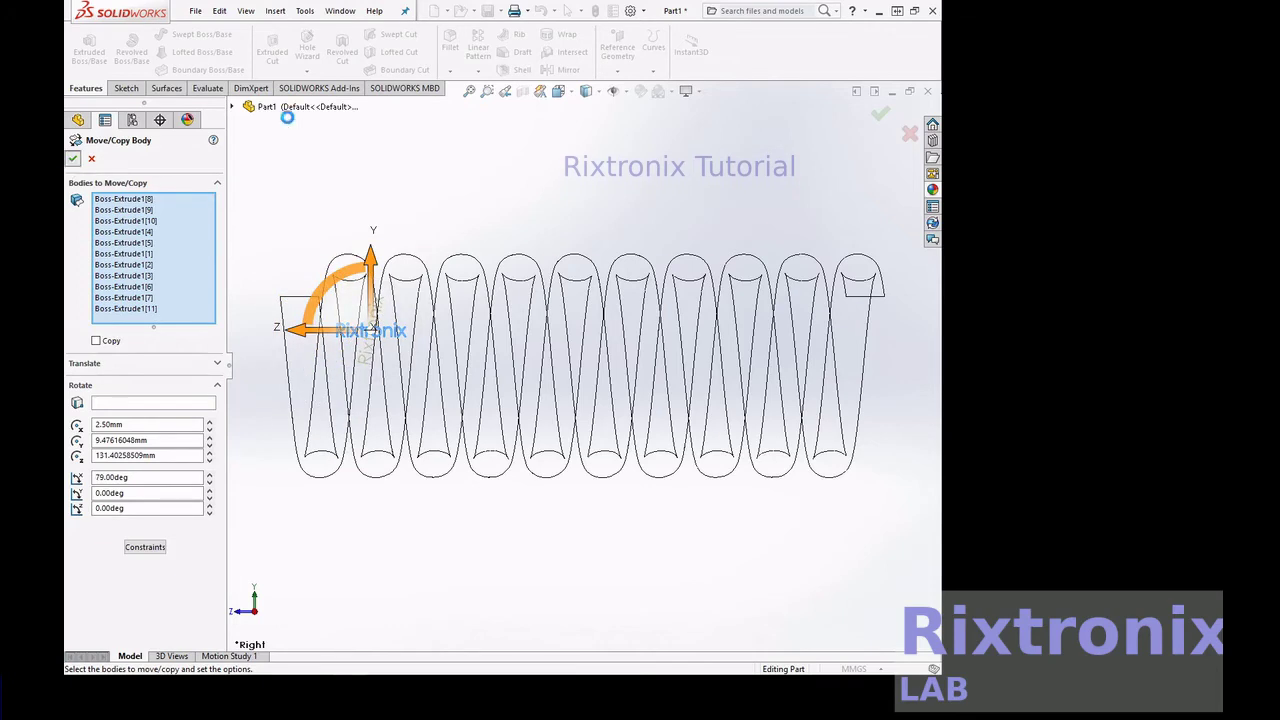
Move all 11 text bodies 8.39 mm along Z, then view the spring from the back.
left_click(268, 11)
mouse_move(298, 65)
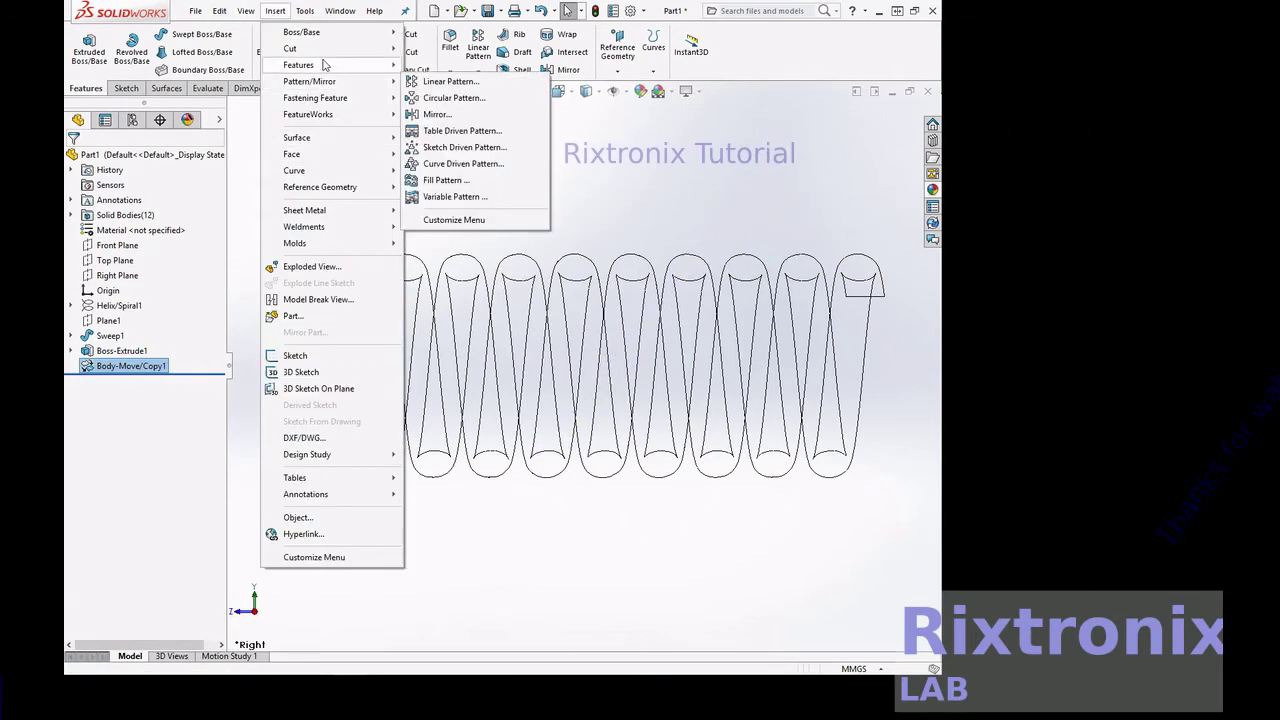
left_click(470, 429)
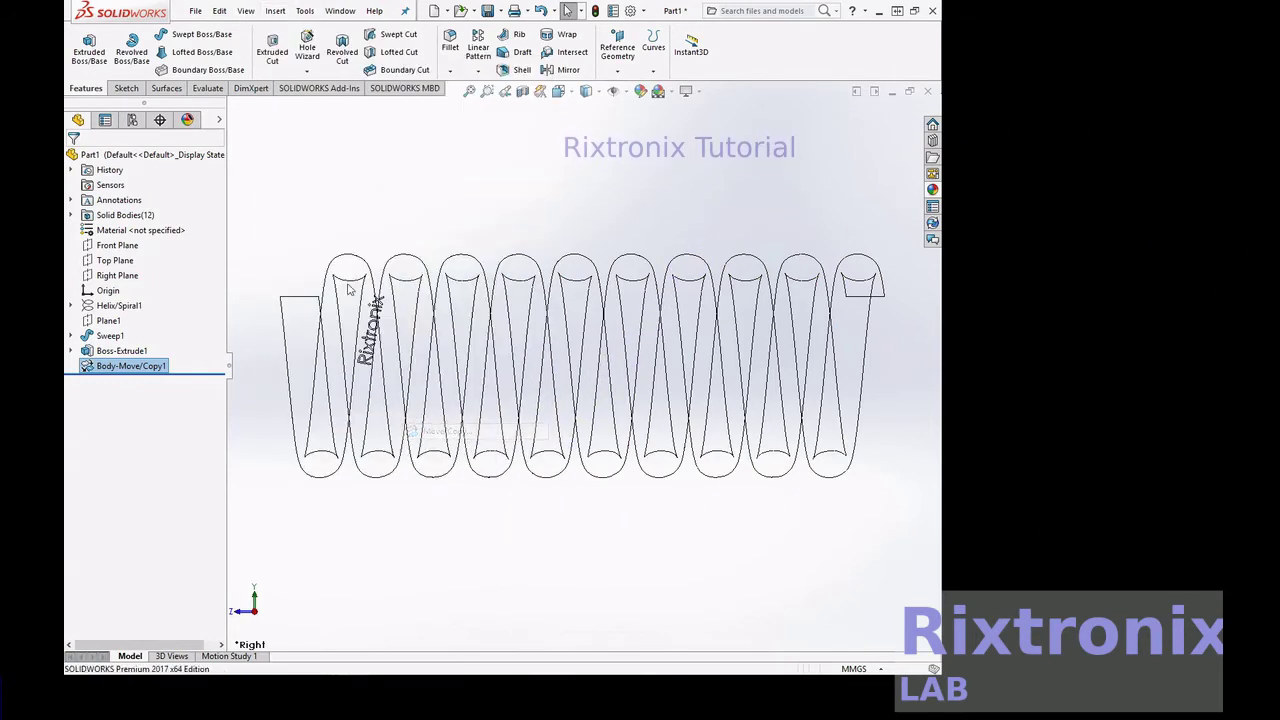
left_click_drag(255, 222, 441, 445)
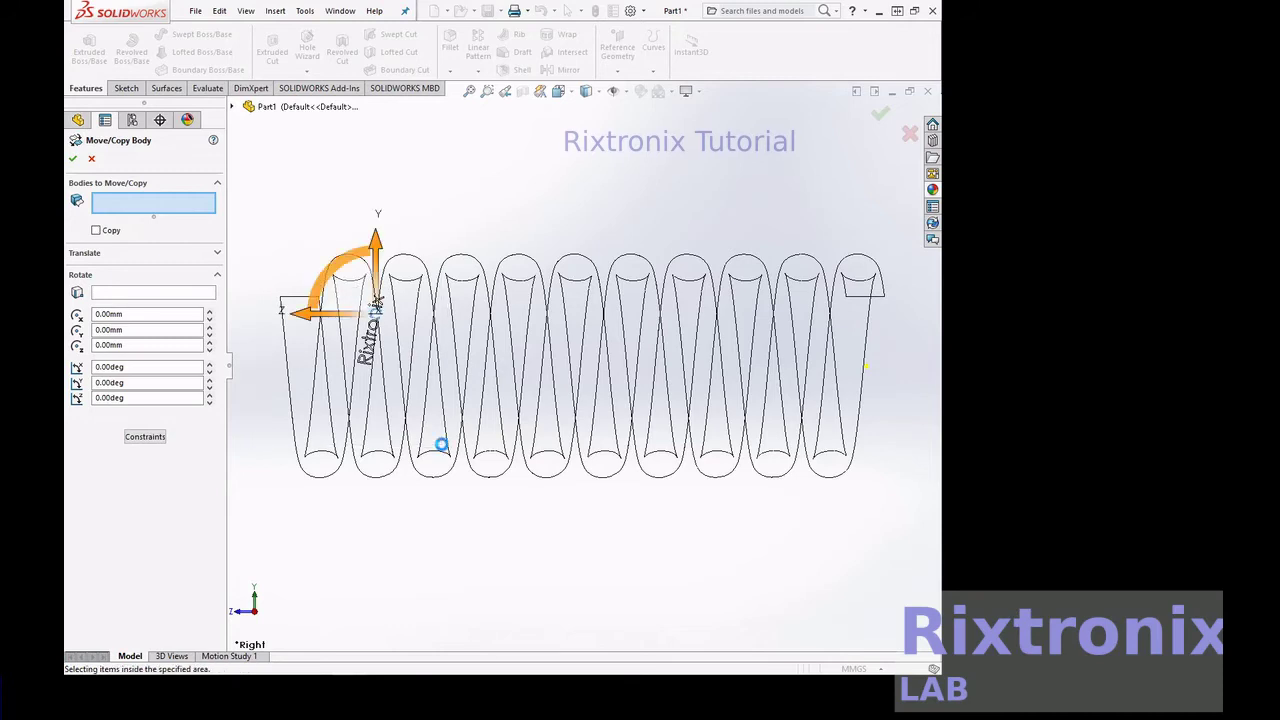
left_click_drag(406, 359, 391, 322)
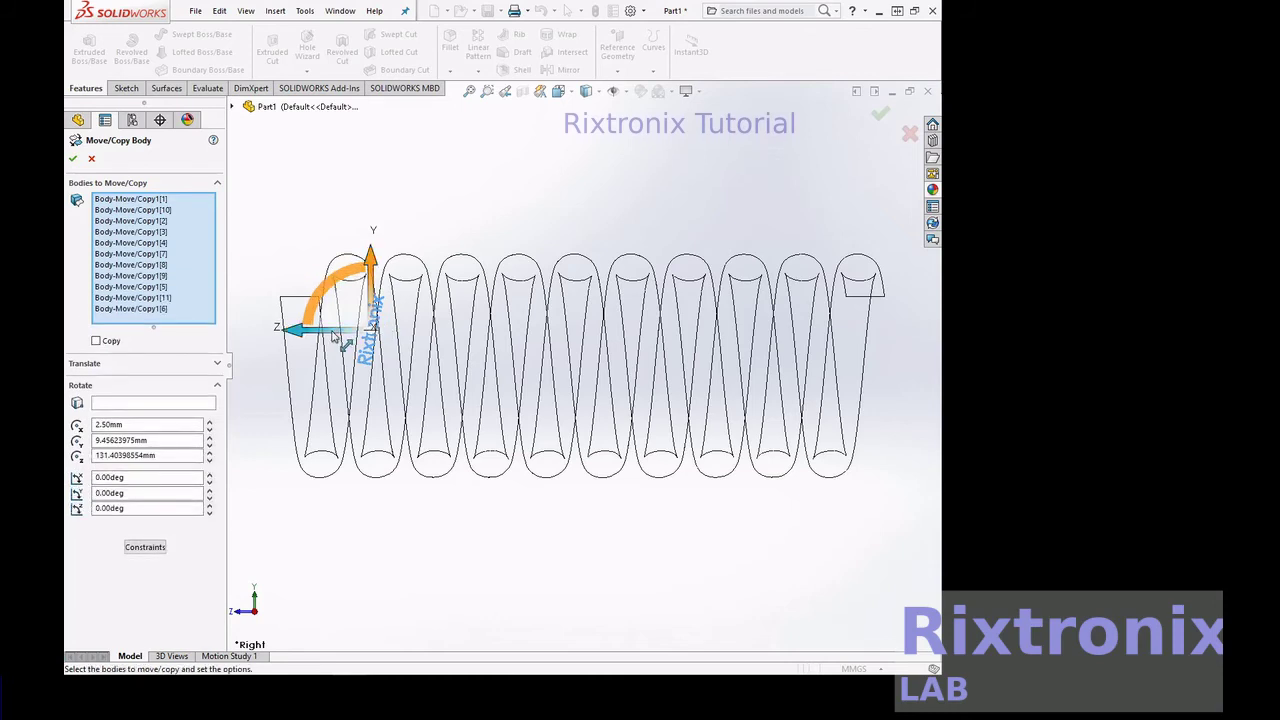
left_click_drag(335, 332, 339, 334)
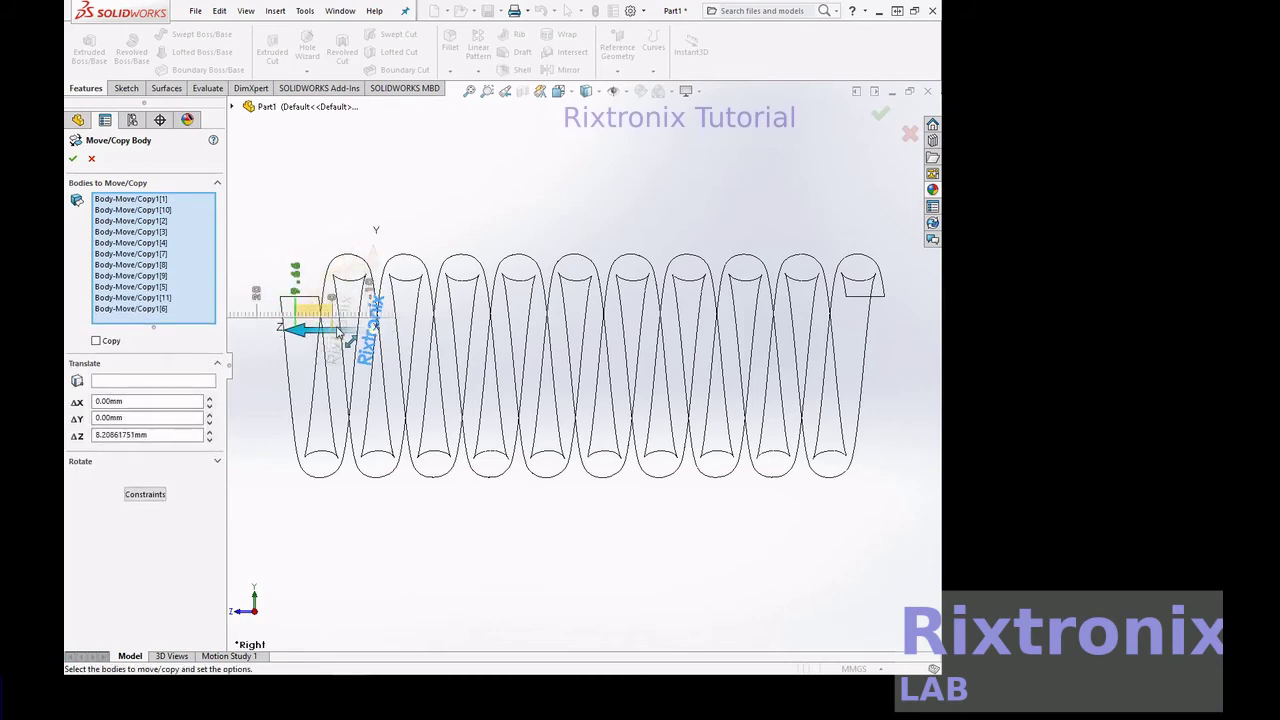
left_click_drag(341, 334, 341, 334)
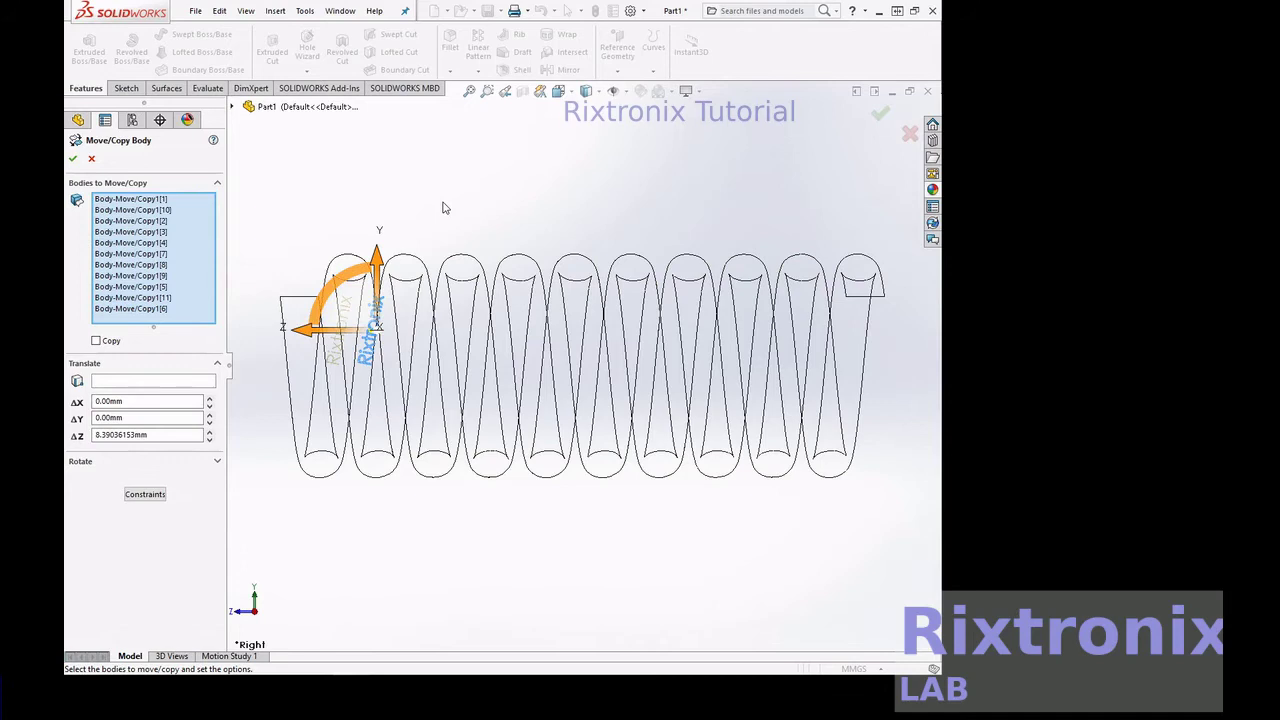
left_click(558, 91)
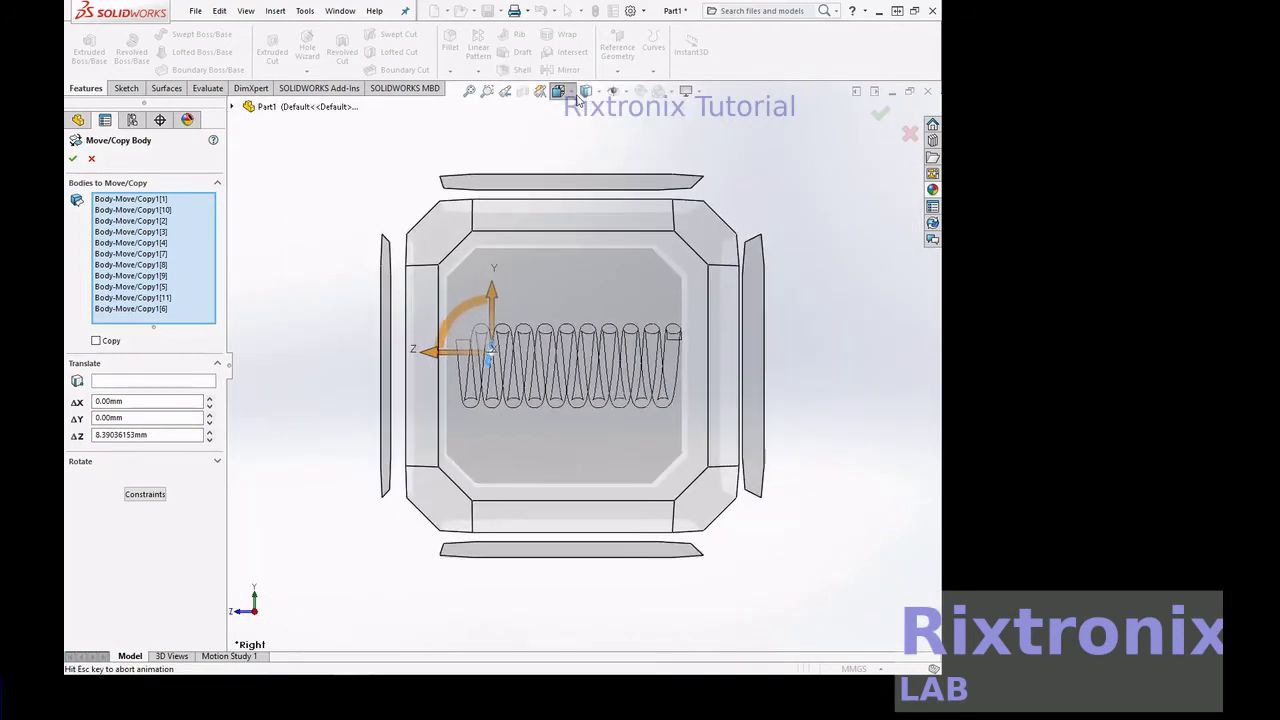
left_click(756, 378)
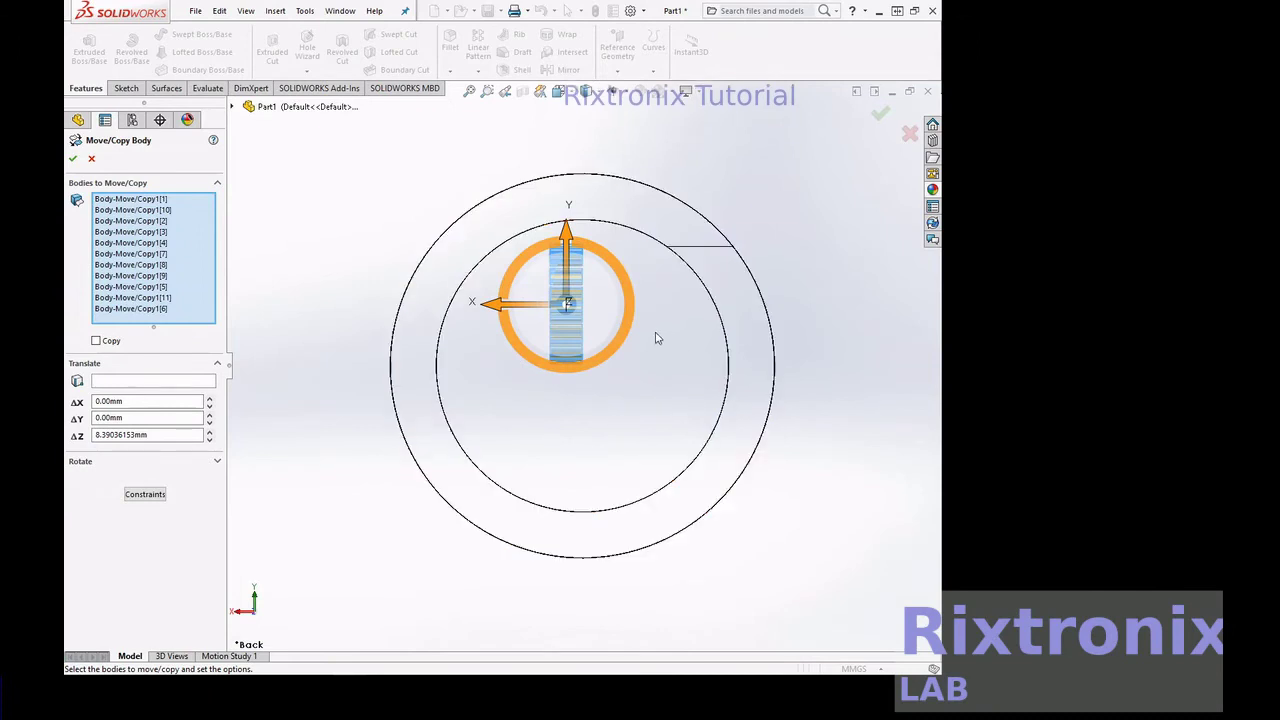
Drag the text bodies ΔX -32.338 mm sideways onto the spring's outer coil ring.
left_click_drag(533, 313, 405, 316)
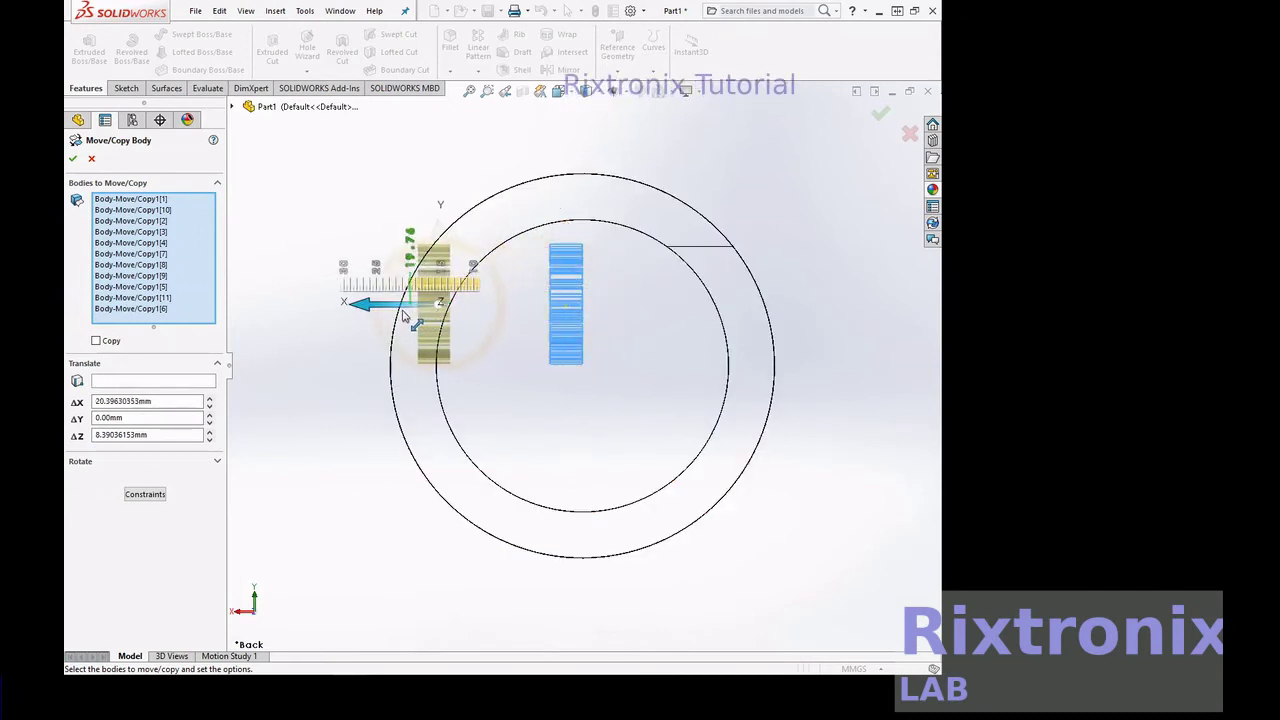
left_click_drag(405, 316, 748, 314)
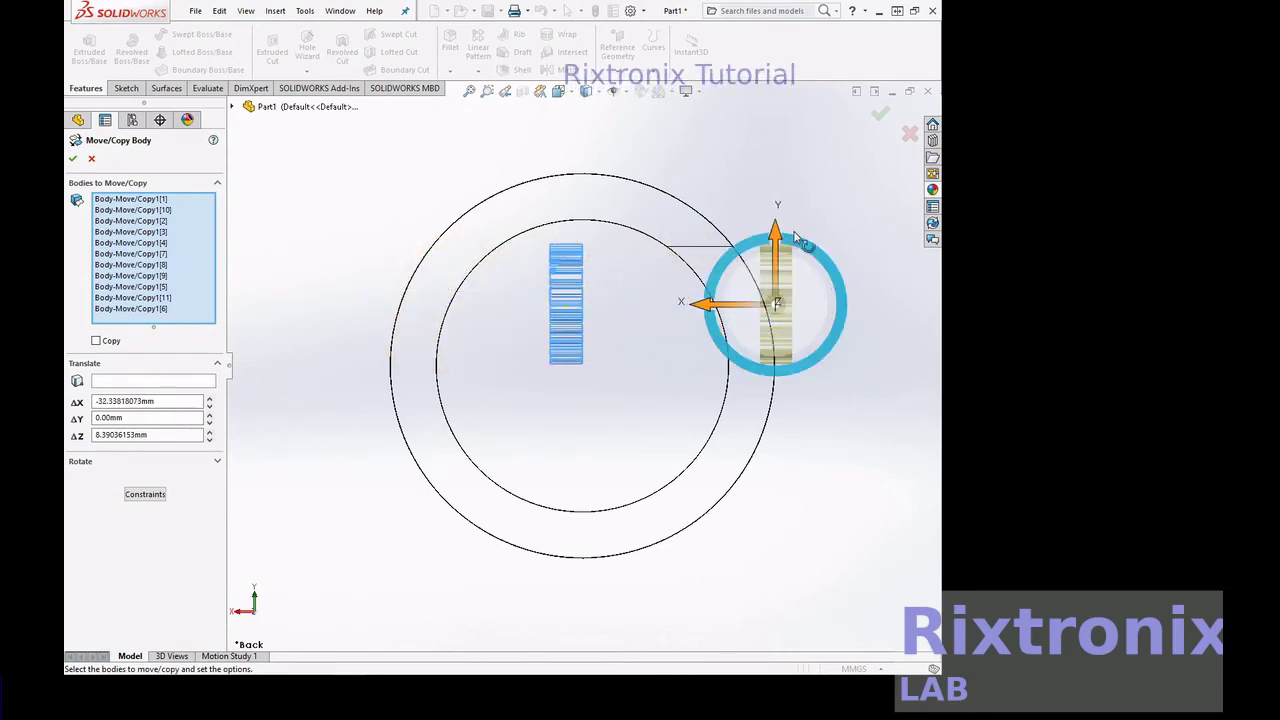
right_click(791, 171)
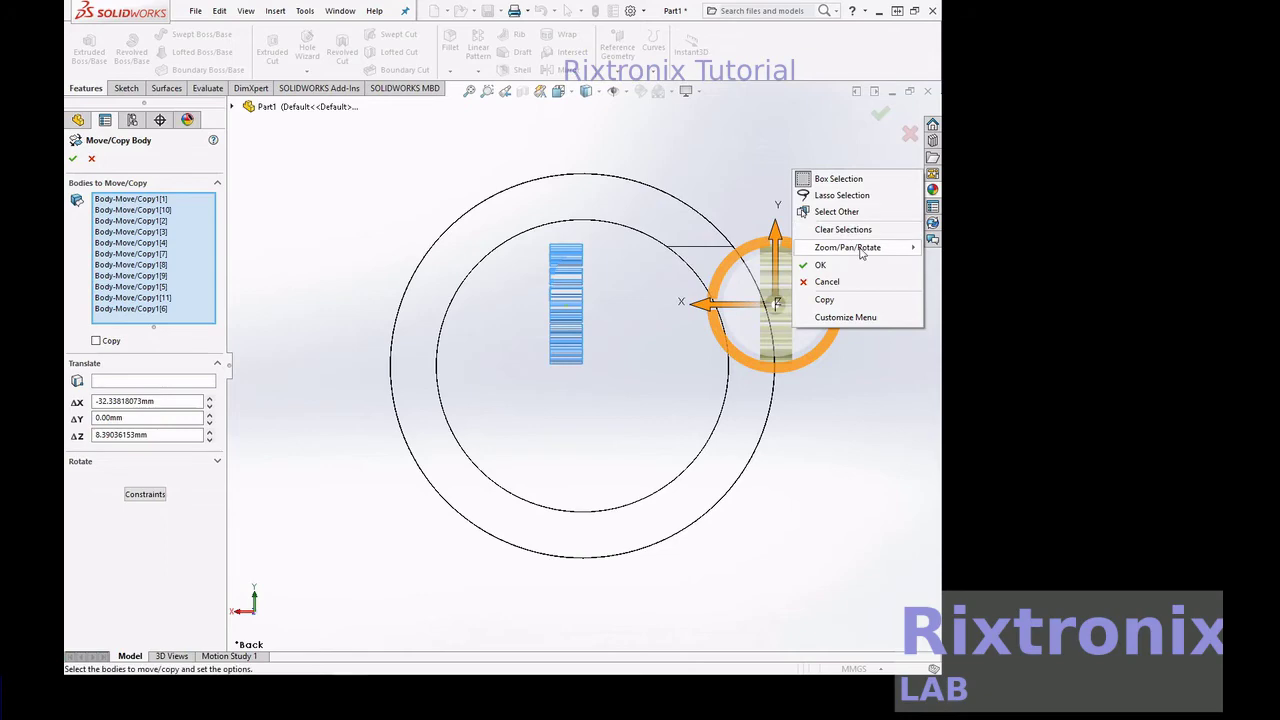
mouse_move(847, 247)
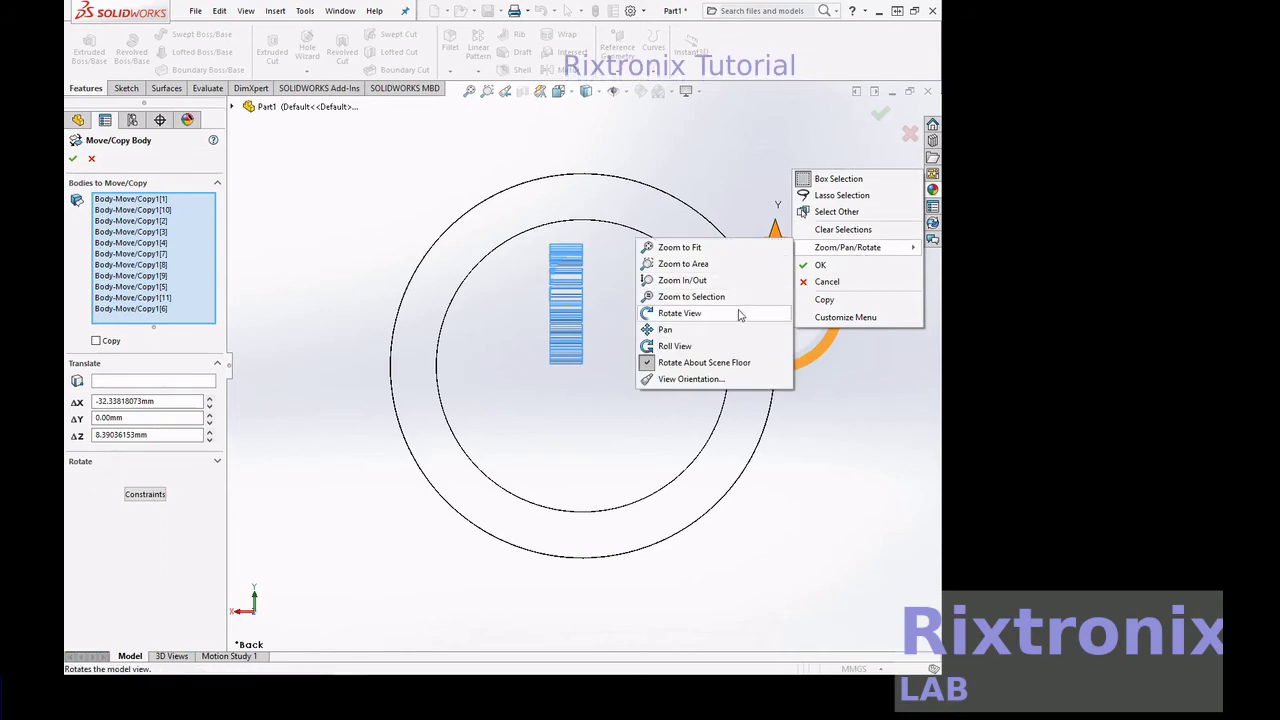
left_click(735, 313)
mouse_move(854, 240)
left_mouse_down()
mouse_move(805, 245)
mouse_move(822, 246)
left_mouse_up()
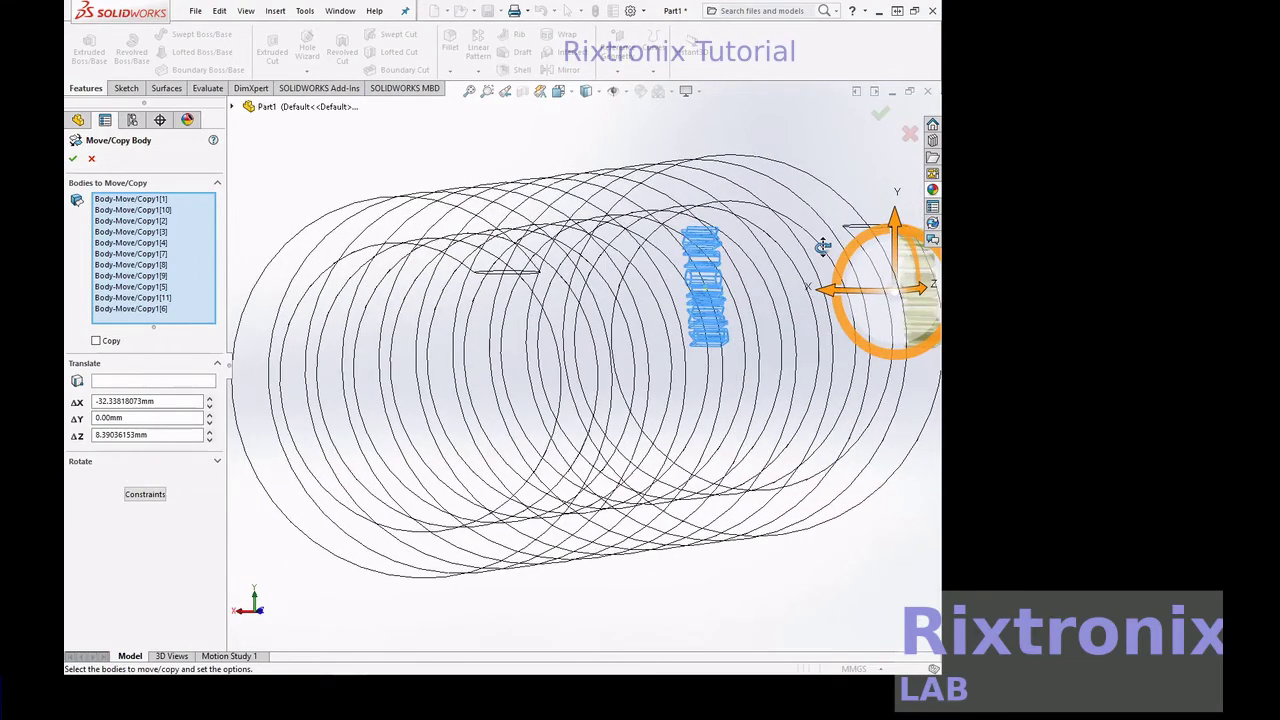
Zoom in and orbit around the moved text bodies, then switch to shaded display.
left_click(487, 91)
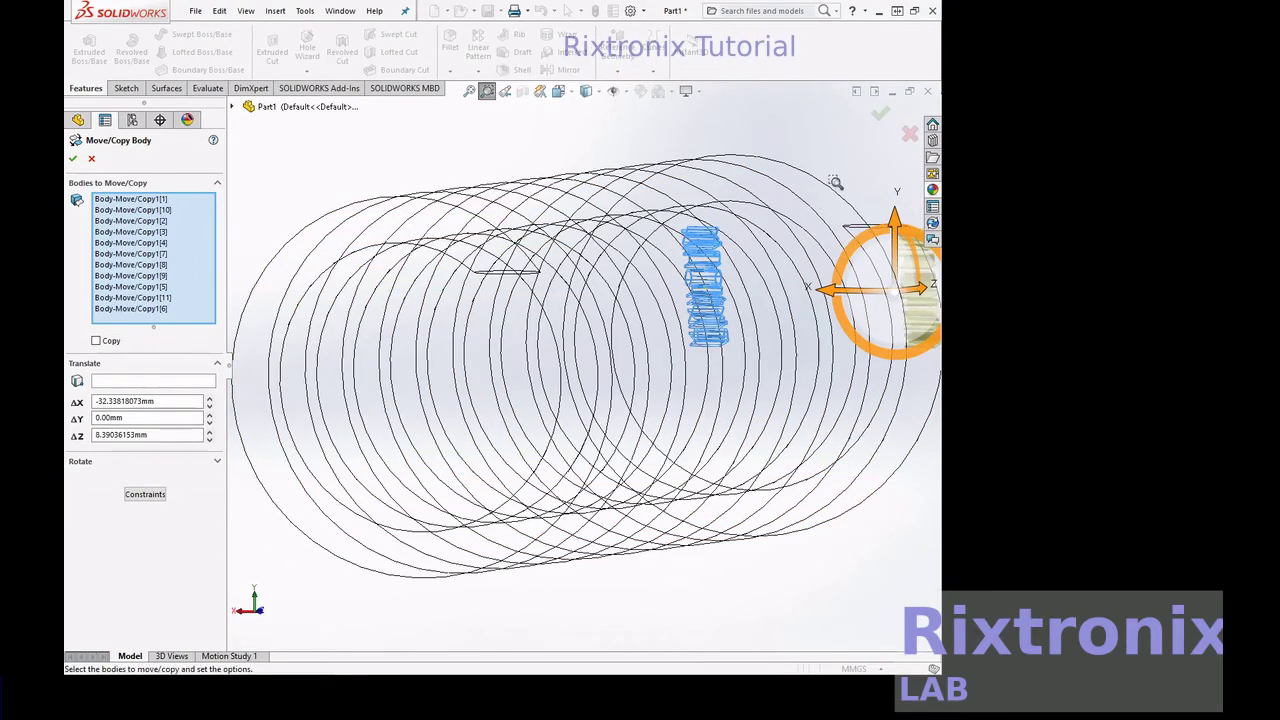
left_click_drag(852, 156, 929, 463)
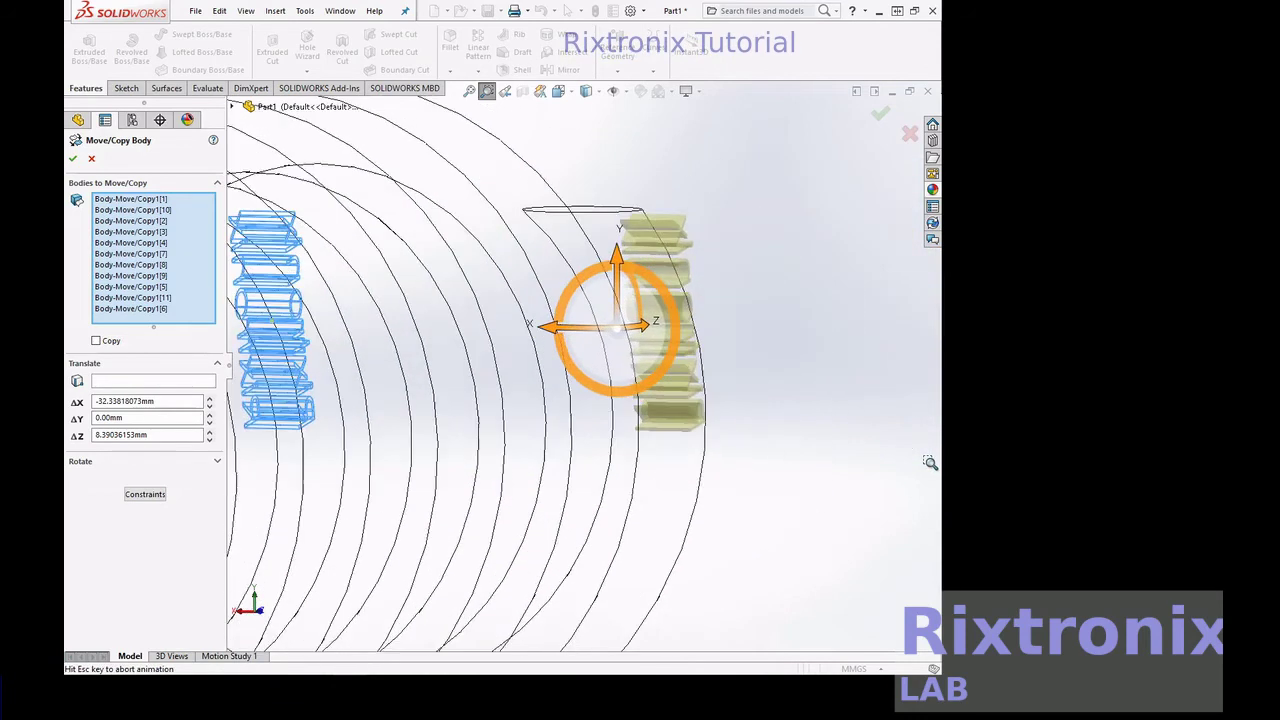
right_click(838, 388)
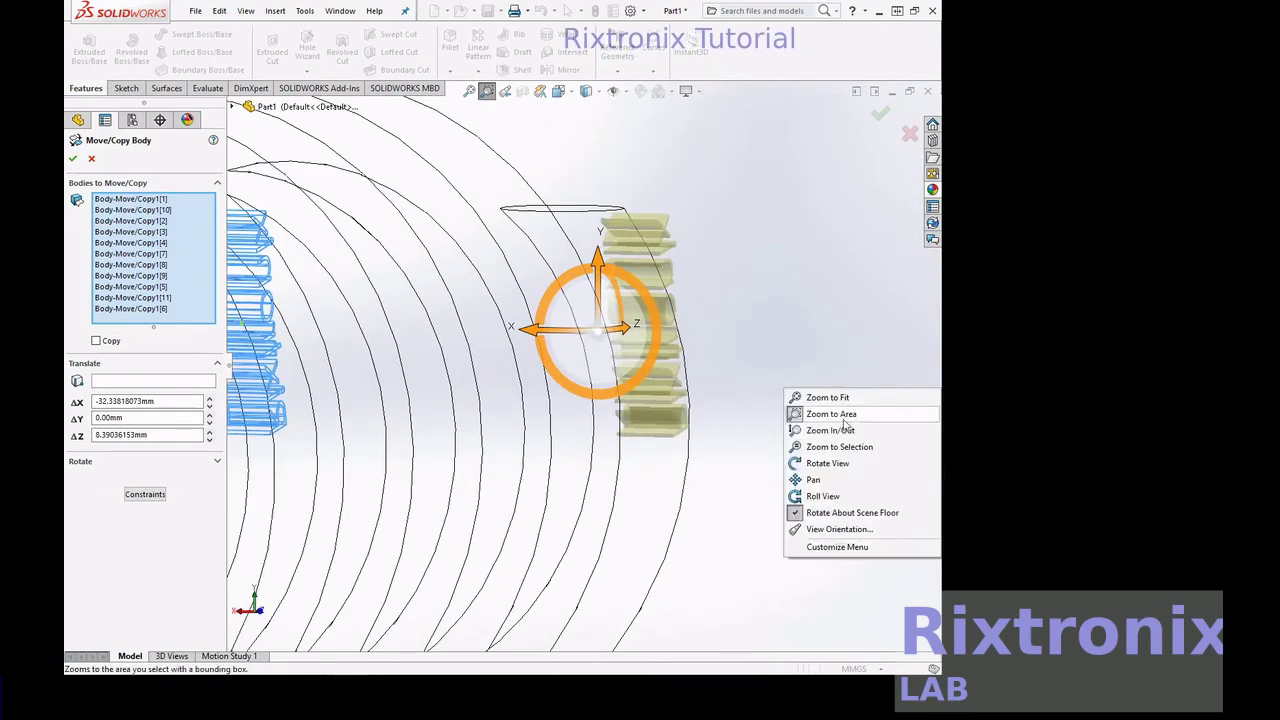
left_click(850, 462)
mouse_move(849, 451)
left_mouse_down()
mouse_move(729, 471)
mouse_move(599, 460)
left_mouse_up()
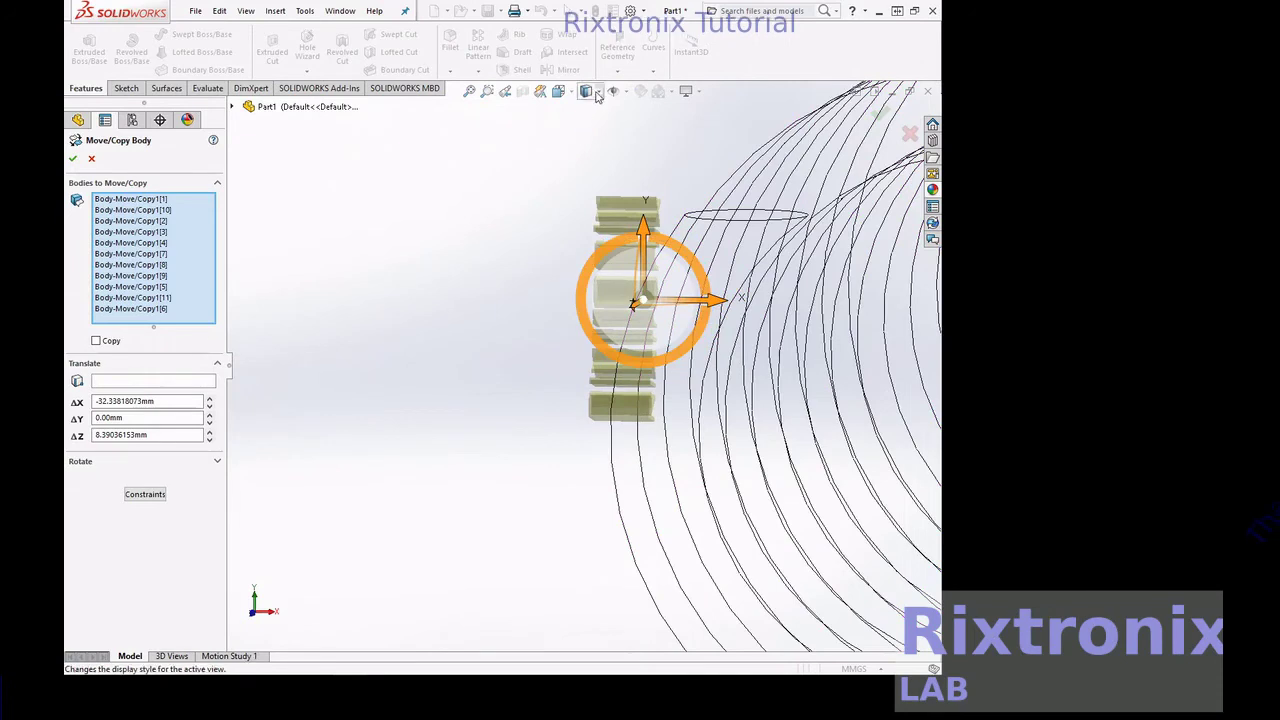
left_click(589, 131)
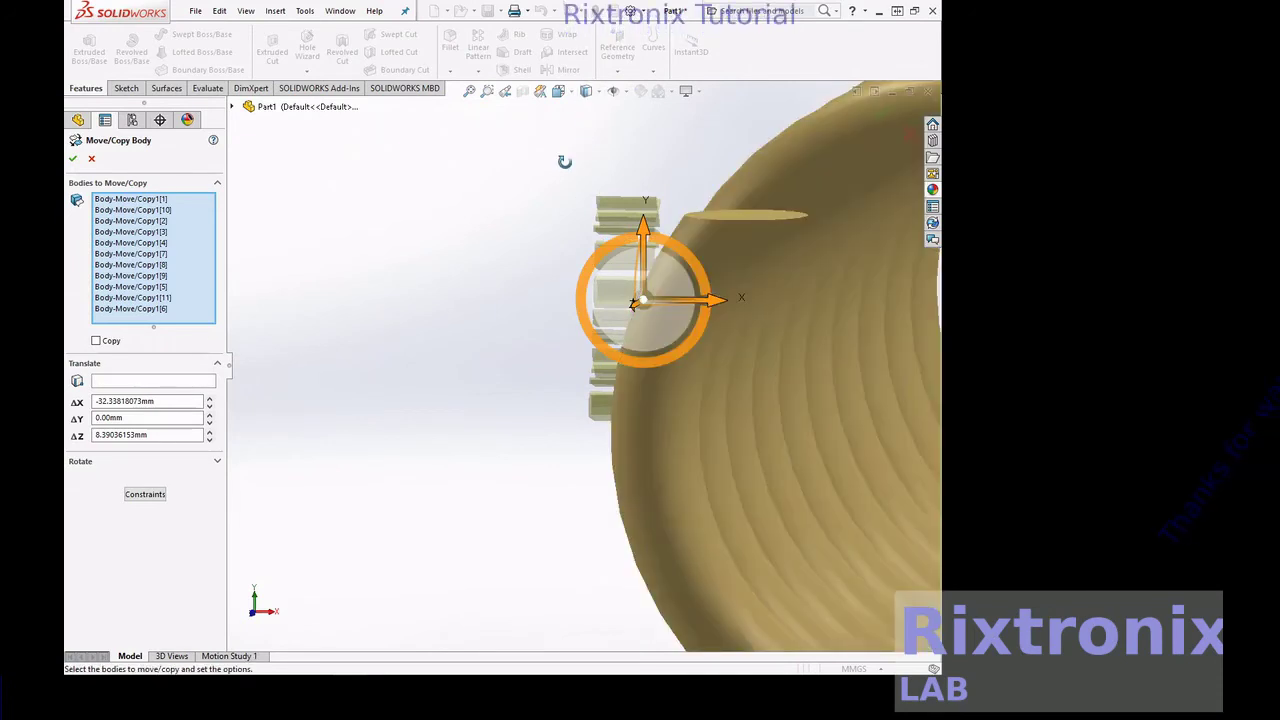
Check the lettering against the coil and accept the Move/Copy Body.
mouse_move(563, 163)
middle_mouse_down()
mouse_move(501, 178)
mouse_move(515, 178)
middle_mouse_up()
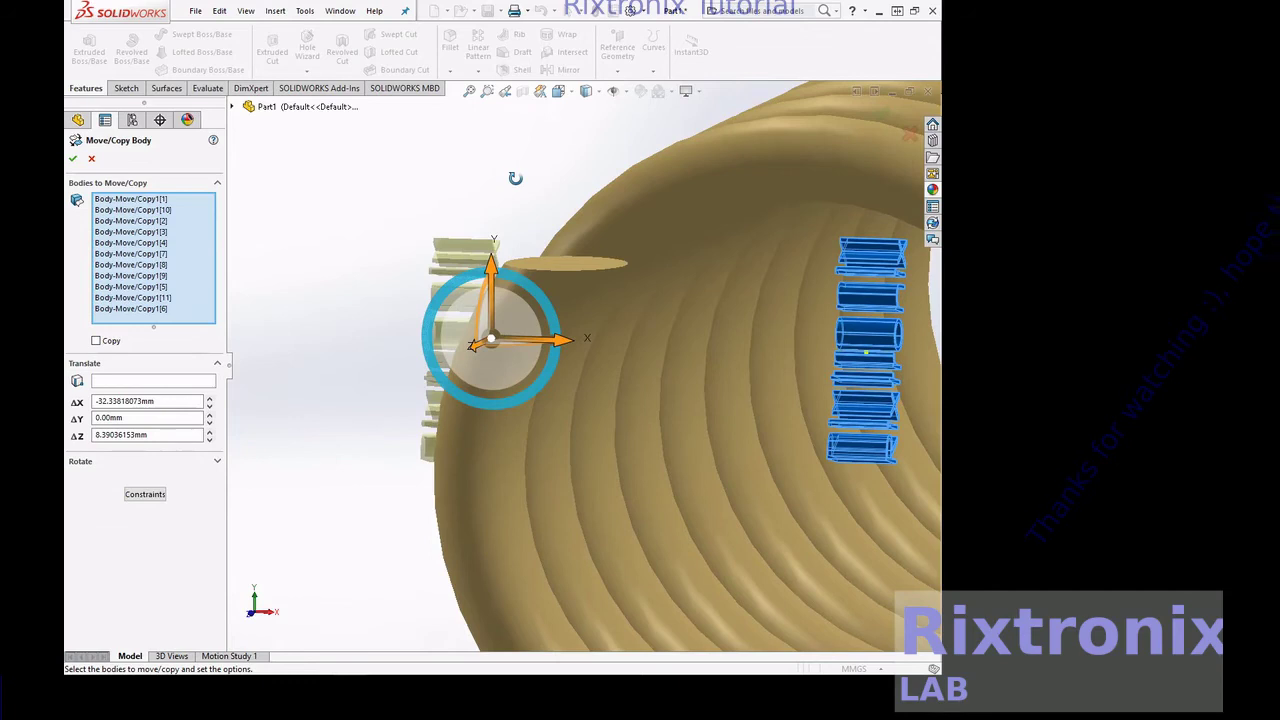
left_click(73, 160)
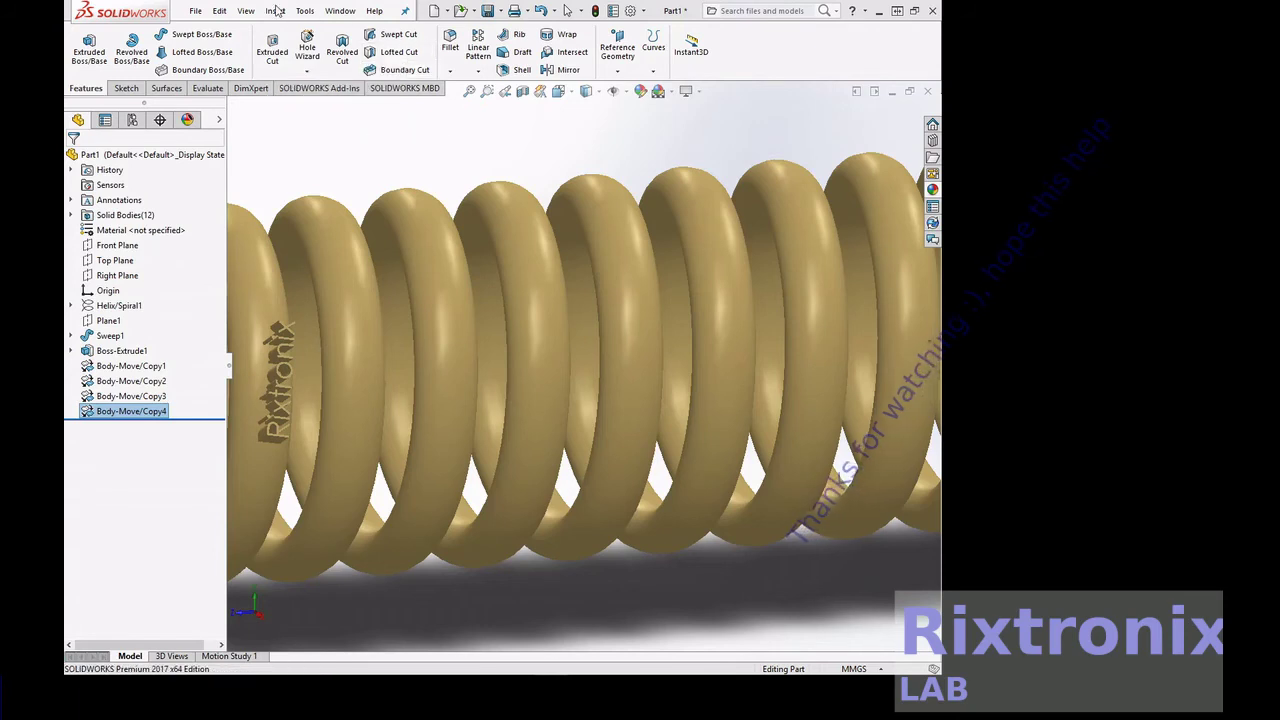
Start a new Move/Copy Body on all text bodies and shift them ΔX -4.89 mm.
left_click(275, 11)
mouse_move(298, 65)
left_click(462, 431)
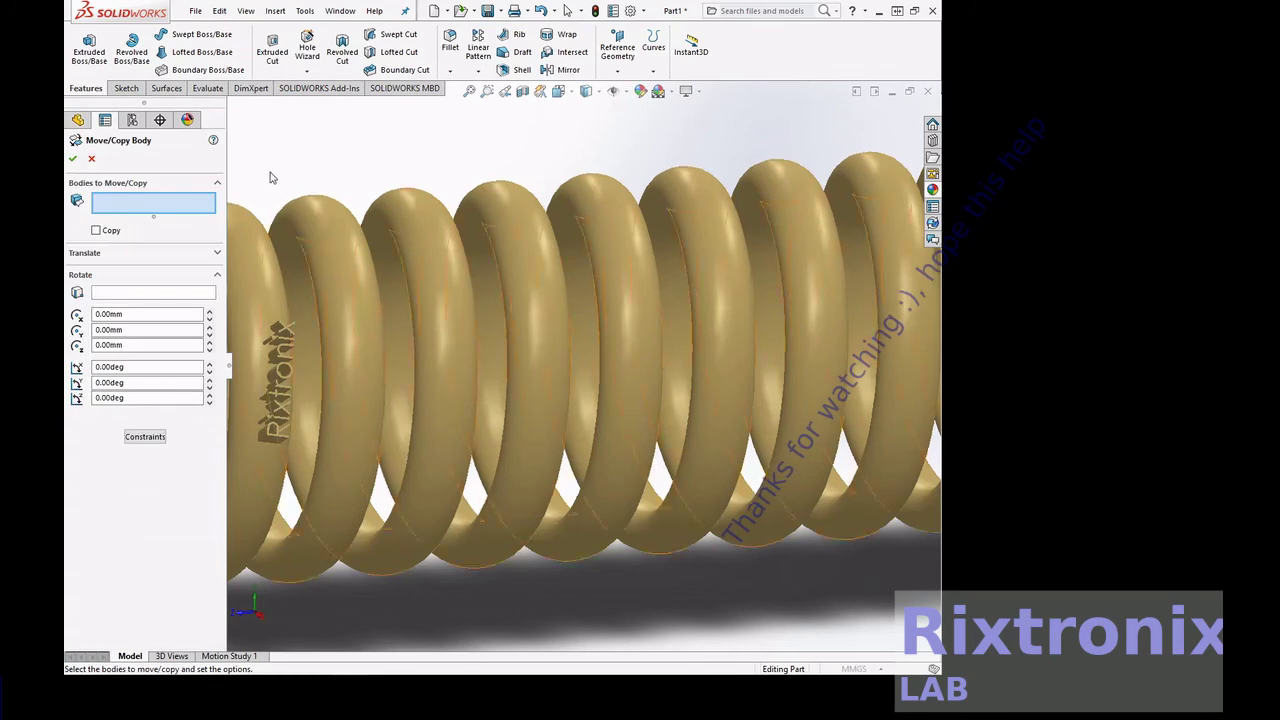
left_click_drag(239, 180, 365, 537)
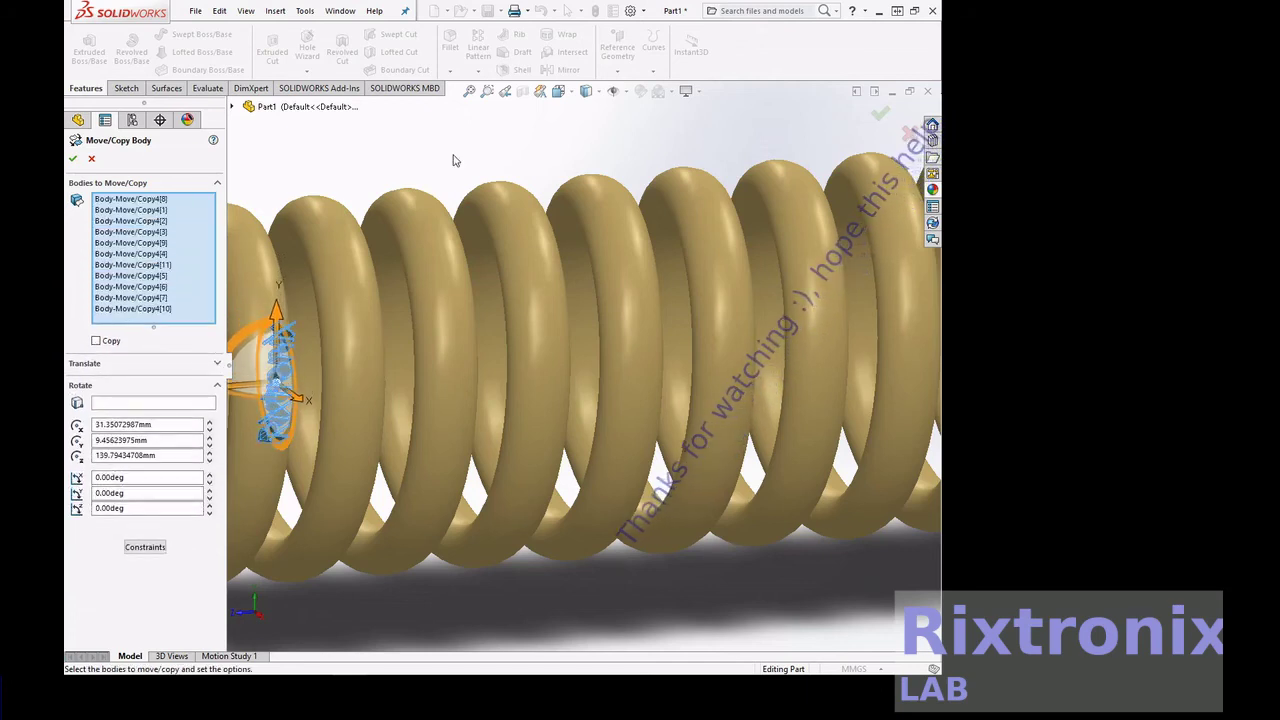
right_click(454, 157)
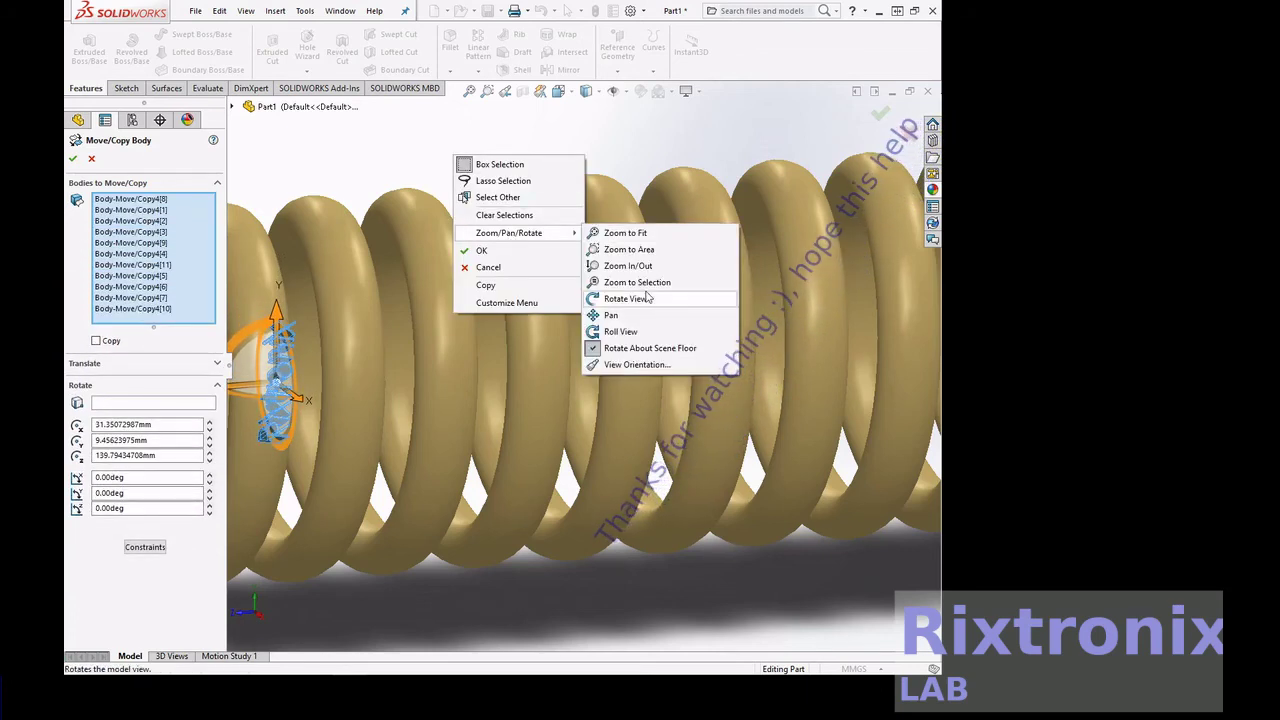
mouse_move(509, 232)
left_click(645, 298)
mouse_move(357, 183)
left_mouse_down()
mouse_move(430, 199)
mouse_move(543, 390)
left_mouse_up()
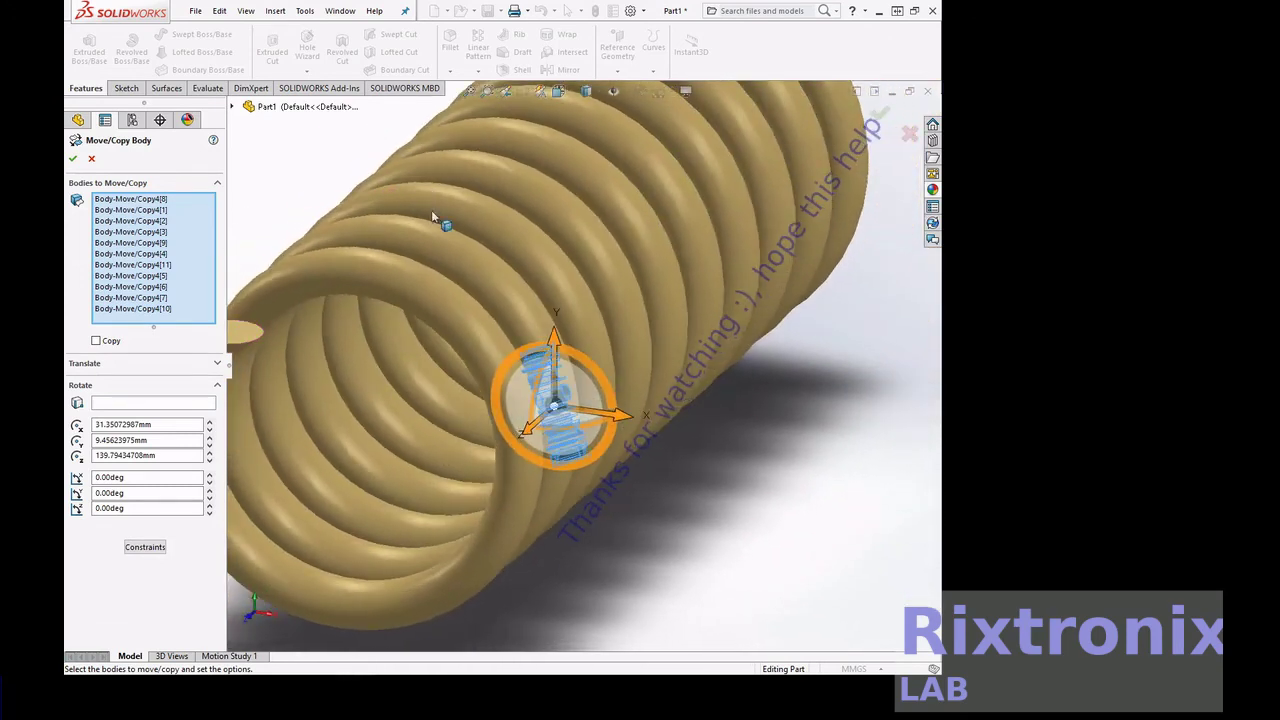
key("Escape")
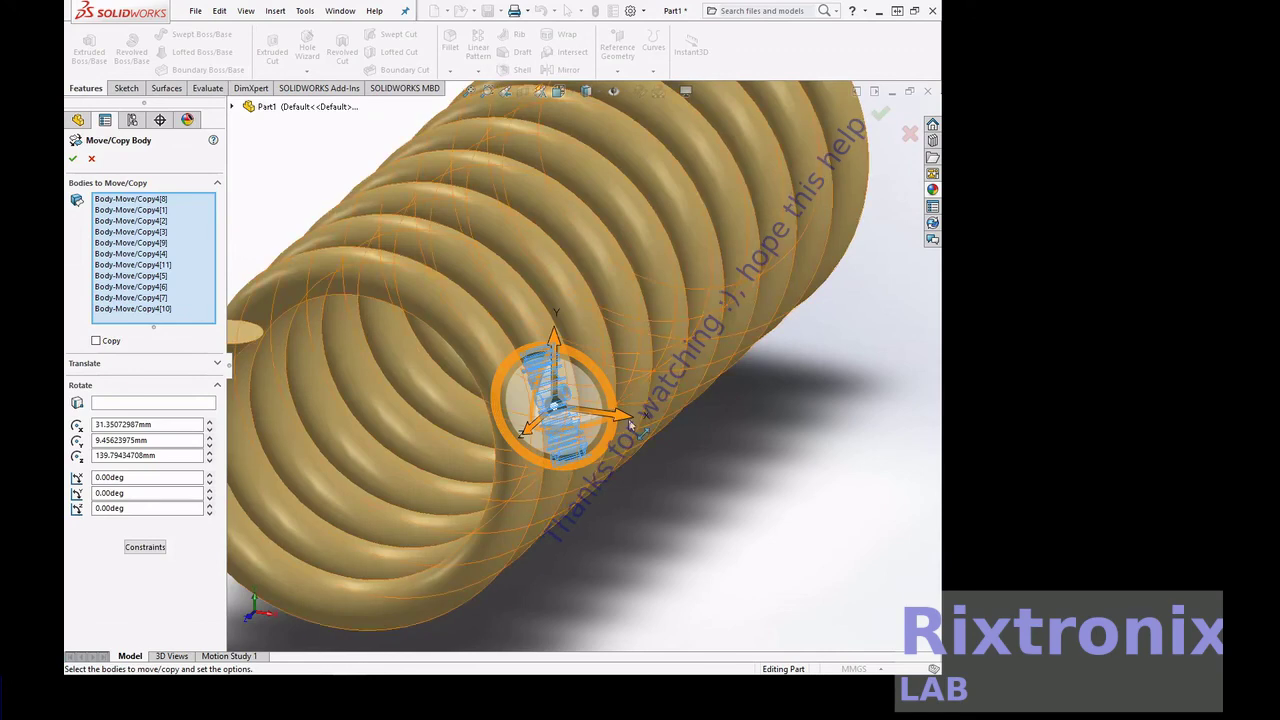
left_click_drag(607, 423, 586, 425)
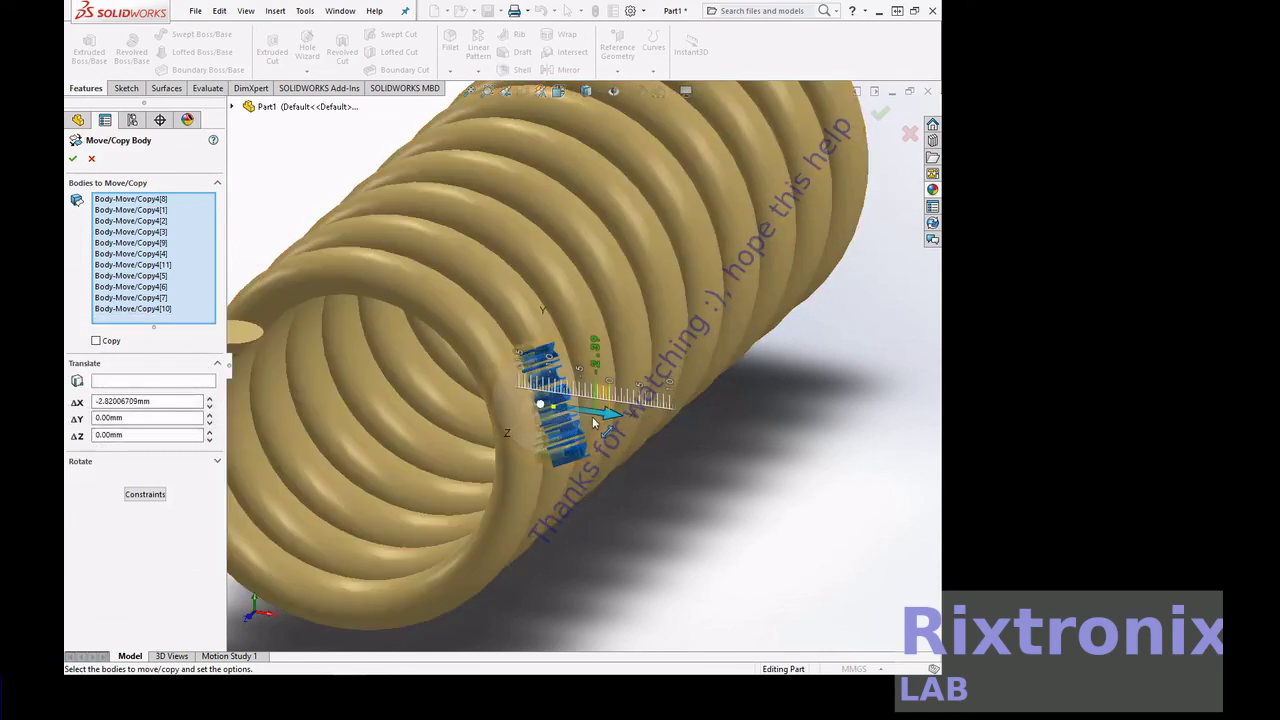
left_click_drag(586, 425, 575, 425)
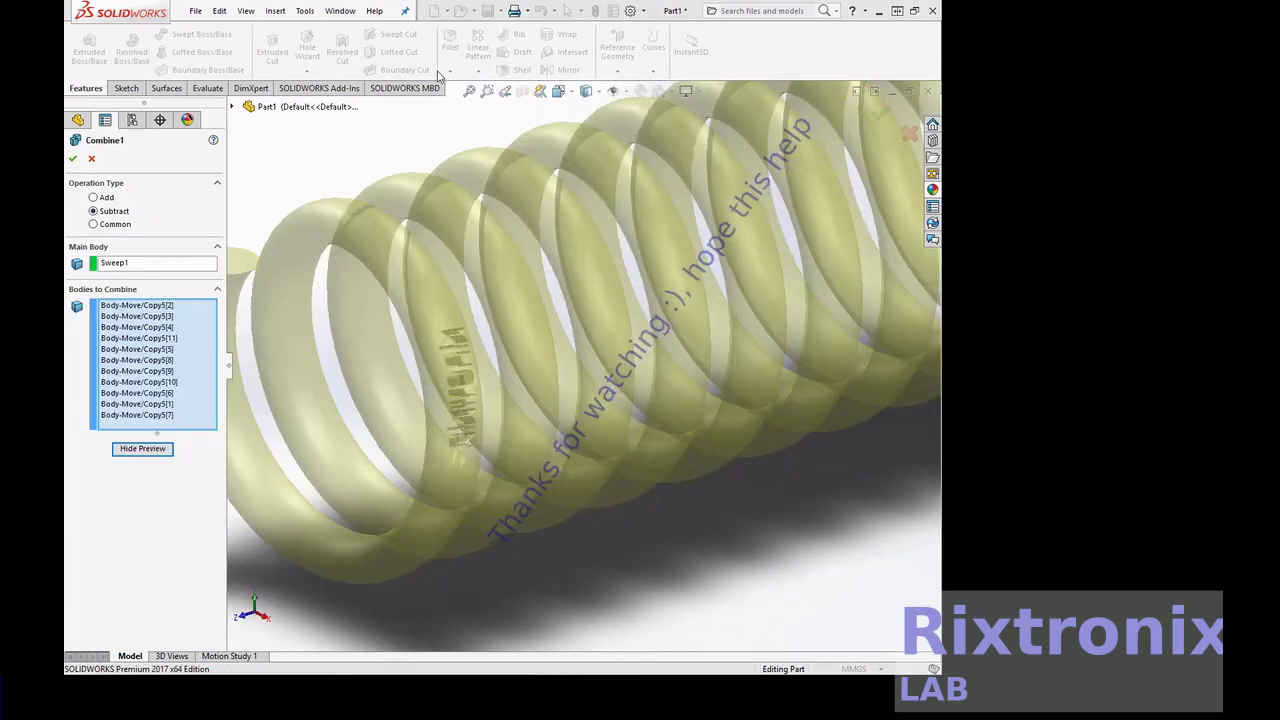
Combine-subtract the text bodies from Sweep1, engraving Rixtronix into the coil.
left_click(152, 448)
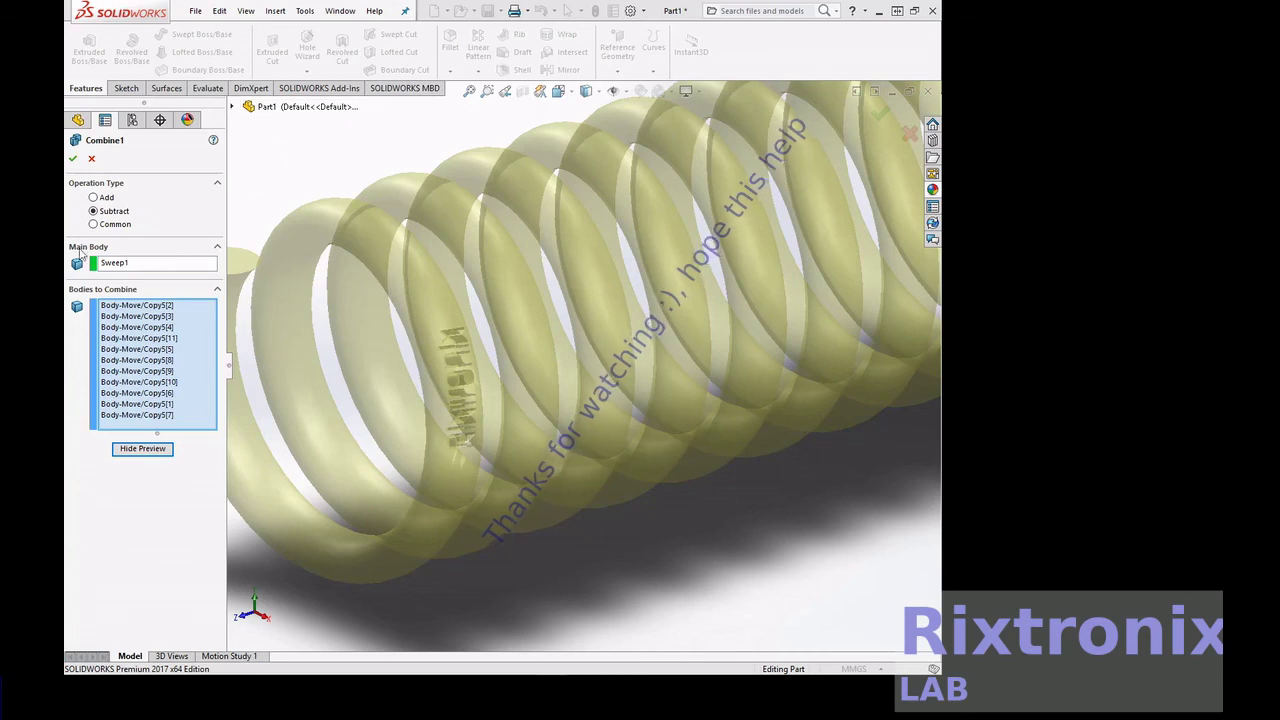
left_click(73, 158)
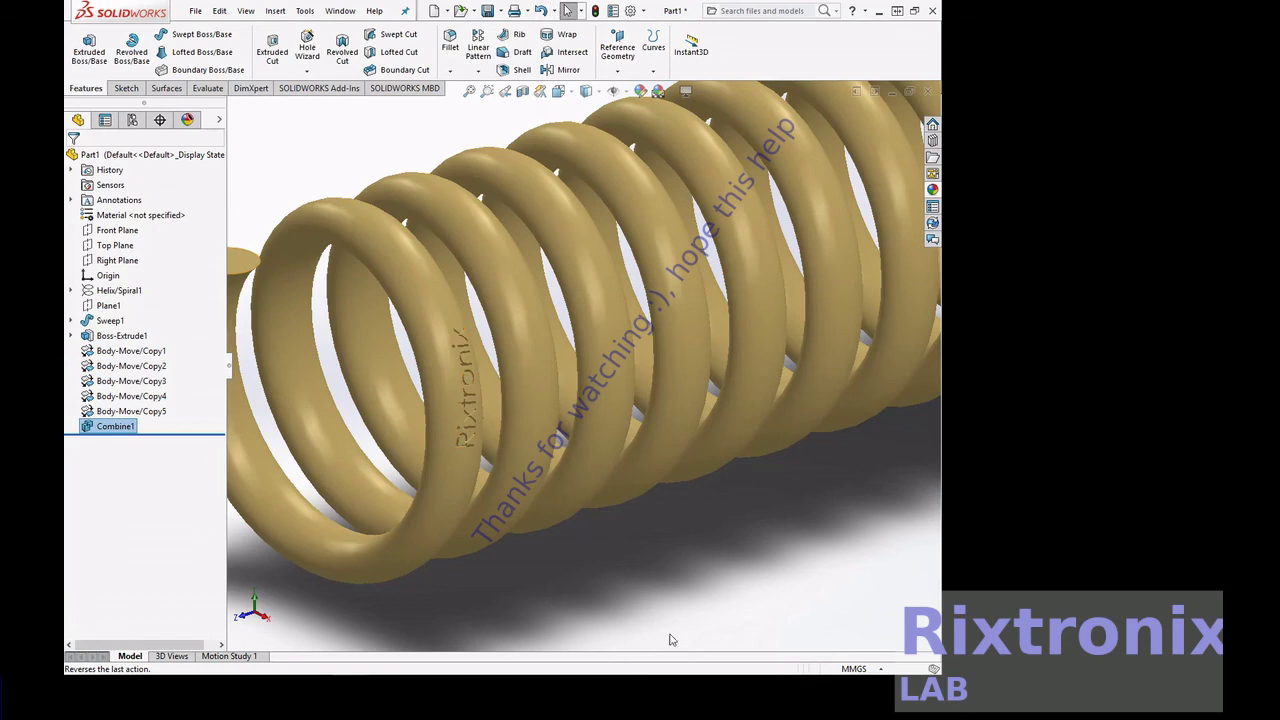
key("Escape")
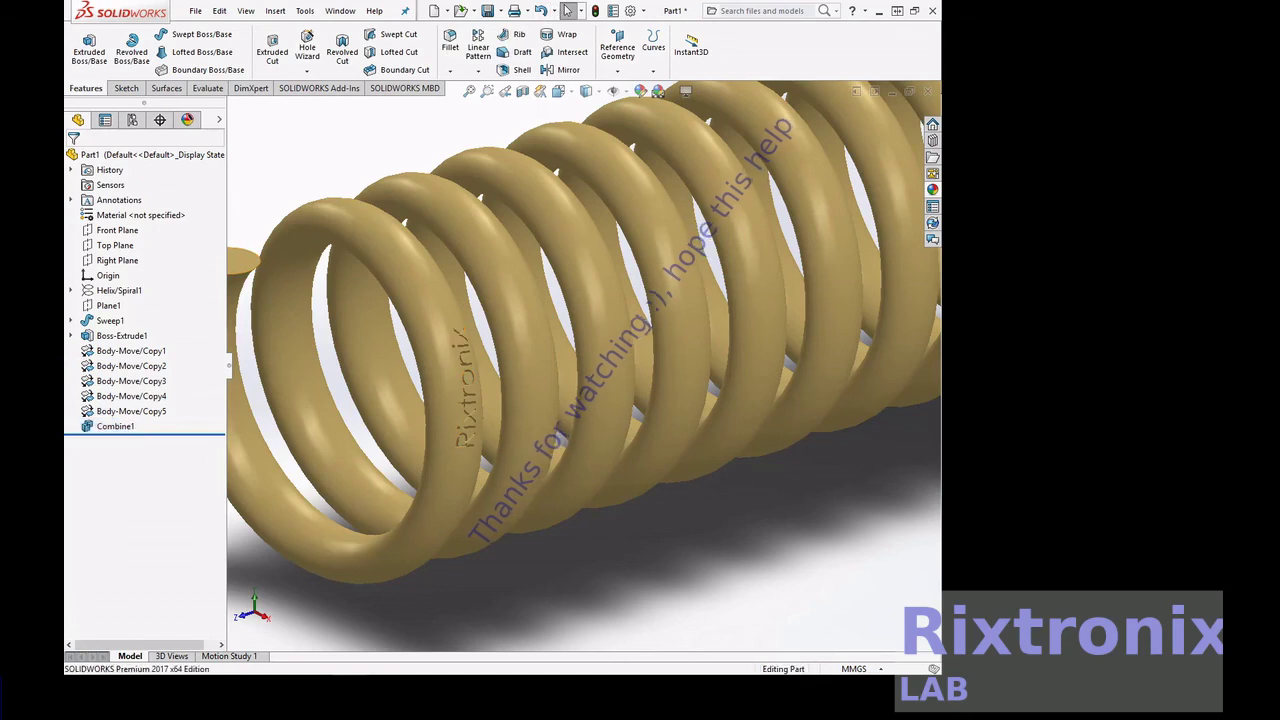